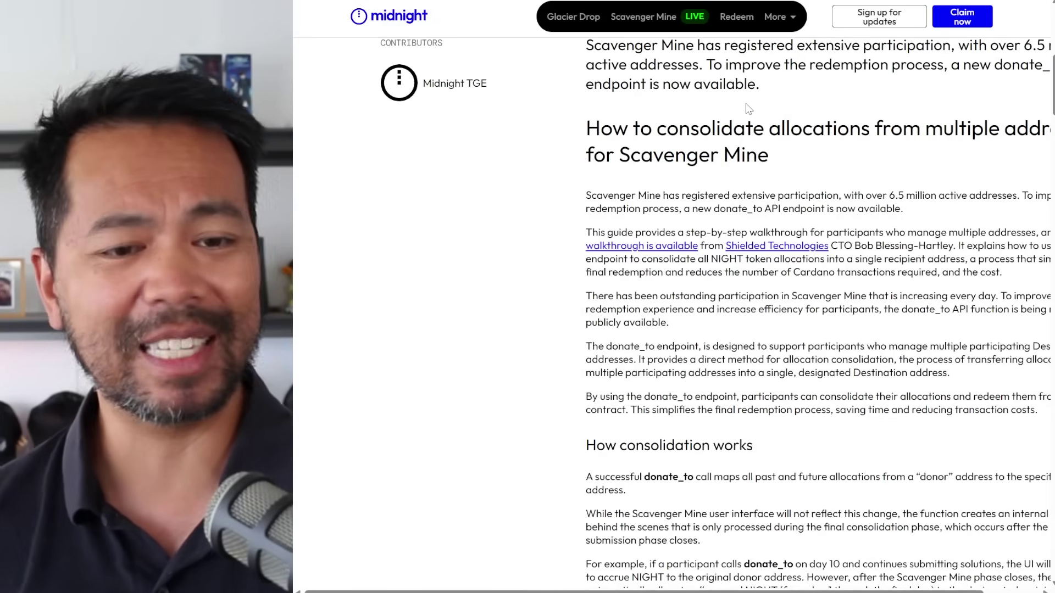
- Scroll the Midnight guide up to the related X post, then down to Step 3's curl commands
scroll(748, 108, "up", 8)
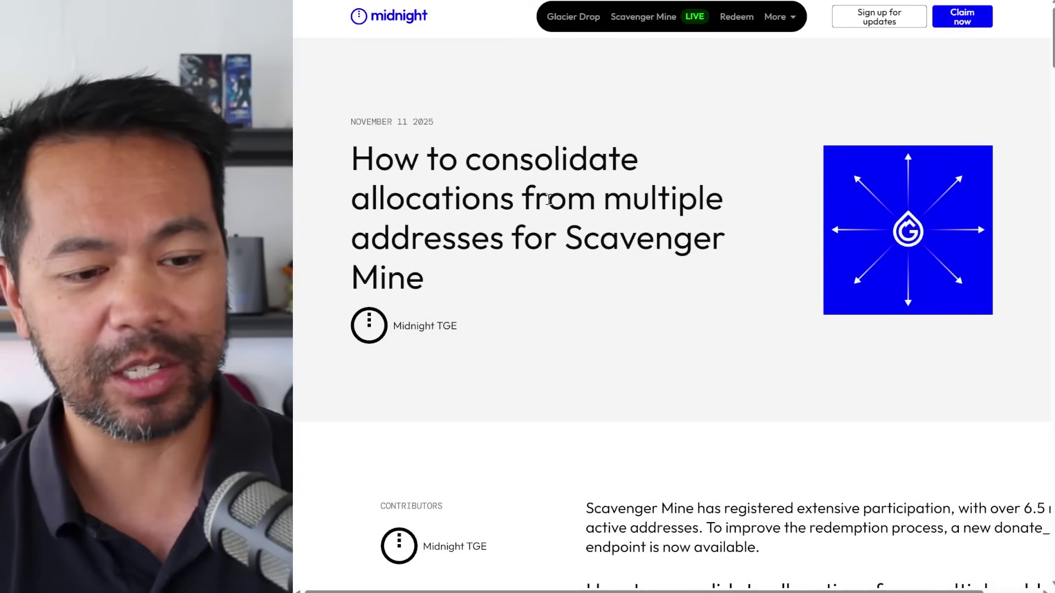
scroll(600, 290, "down", 15)
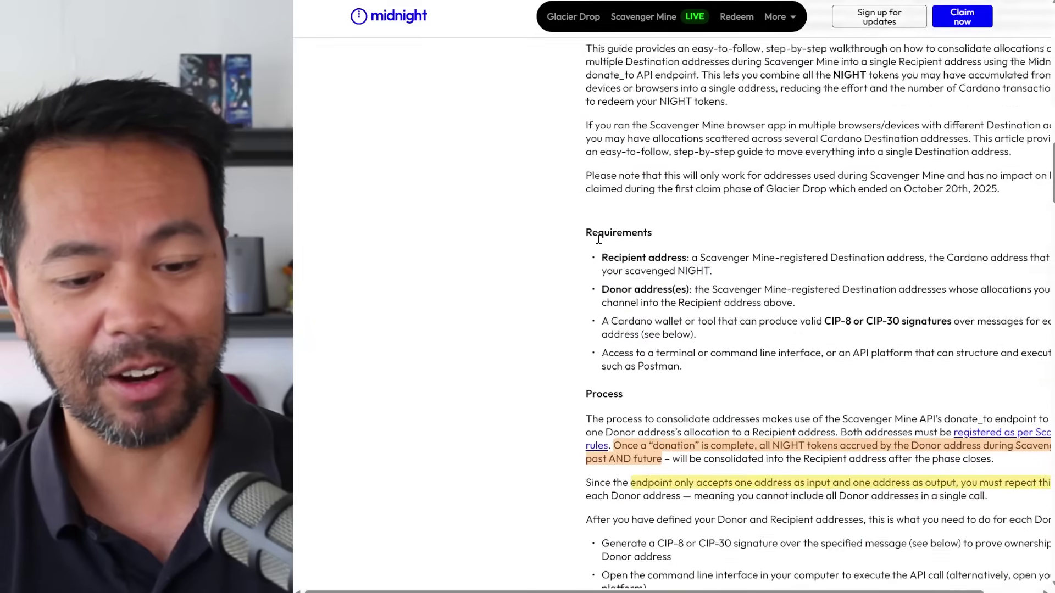
scroll(600, 290, "down", 18)
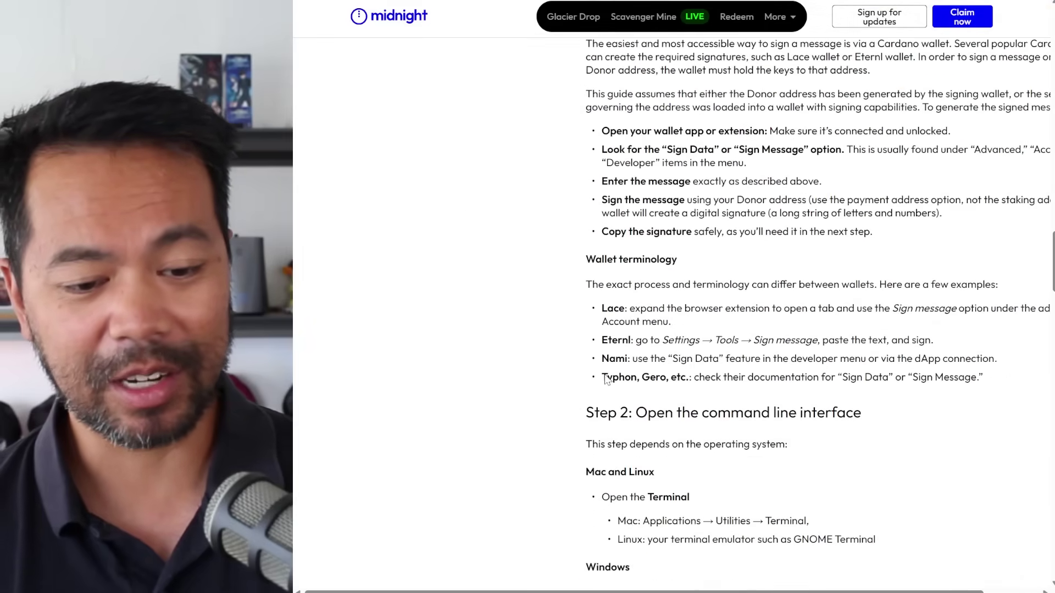
scroll(604, 388, "down", 5)
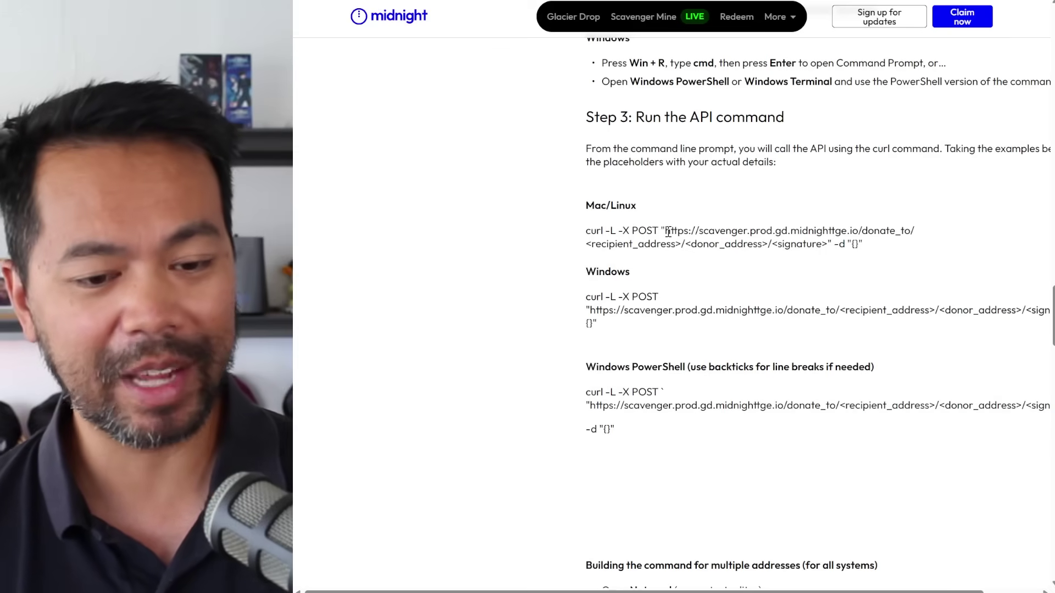
- Highlight the donate_to URL and recipient_address, donor_address and signature placeholders in the Mac/Linux curl command
left_click_drag(665, 231, 906, 230)
left_click_drag(603, 244, 814, 243)
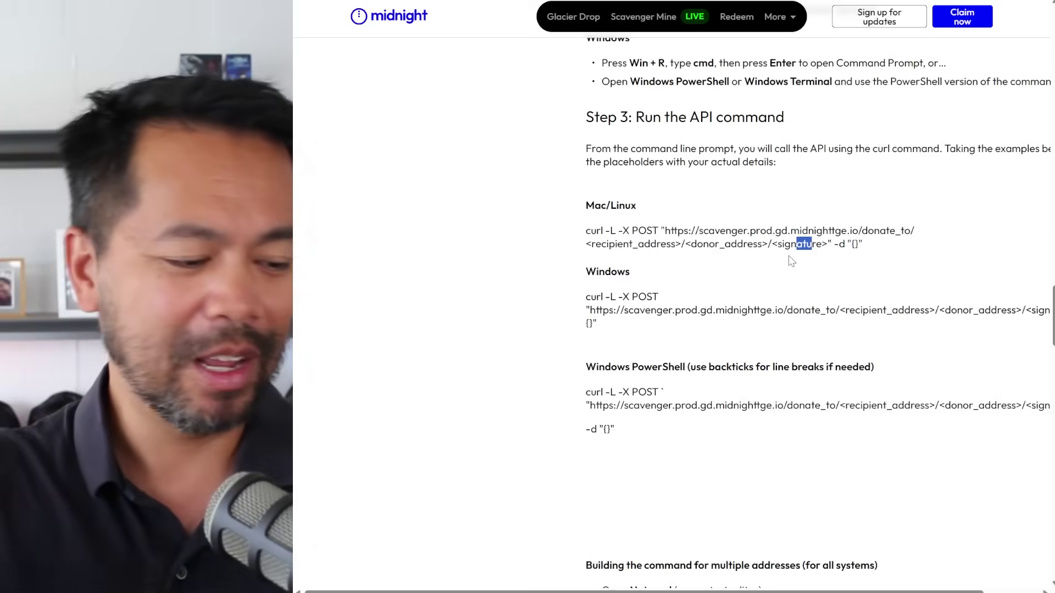
key("alt+Tab")
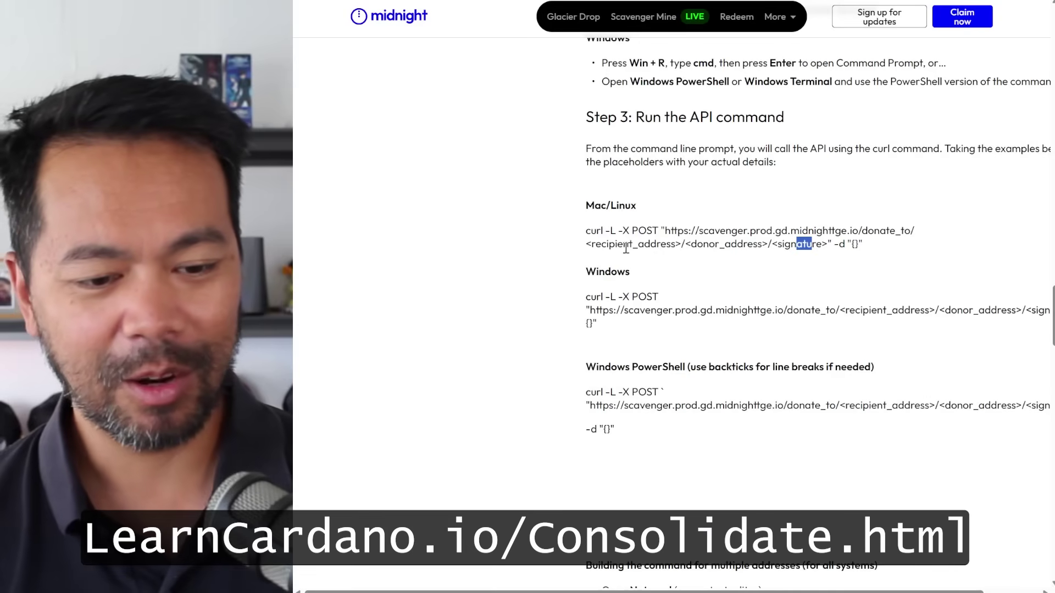
triple_click(626, 248)
double_click(712, 245)
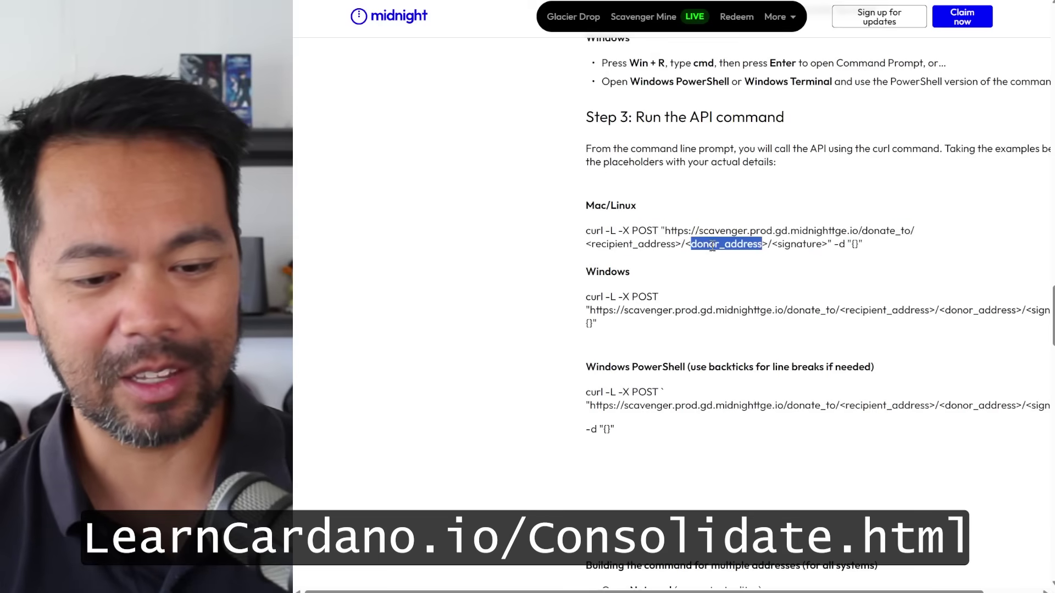
double_click(780, 245)
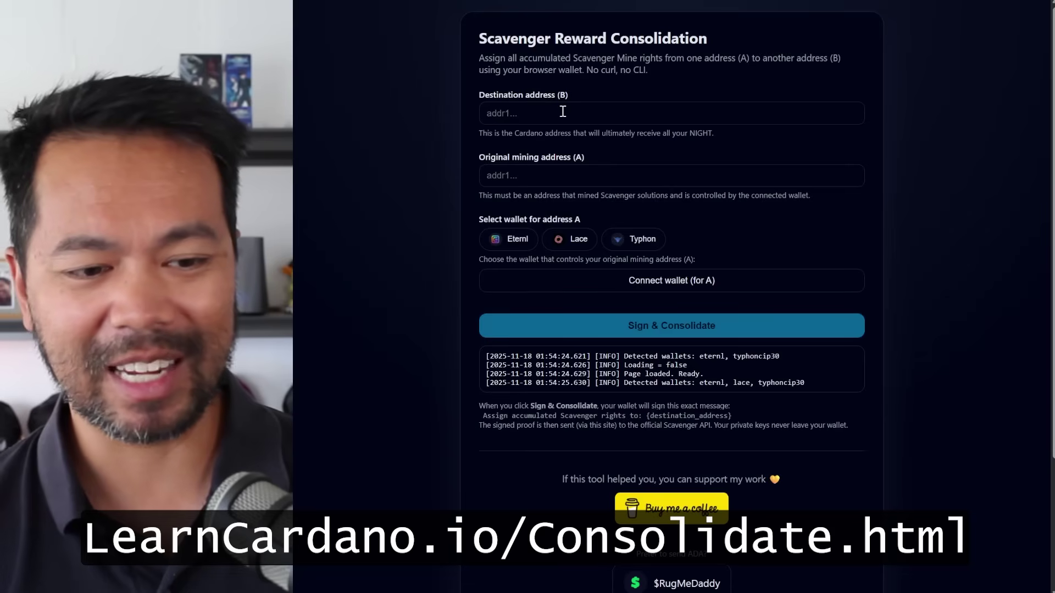
- Check the empty address fields and select Lace as the wallet for original mining address A
left_click(563, 111)
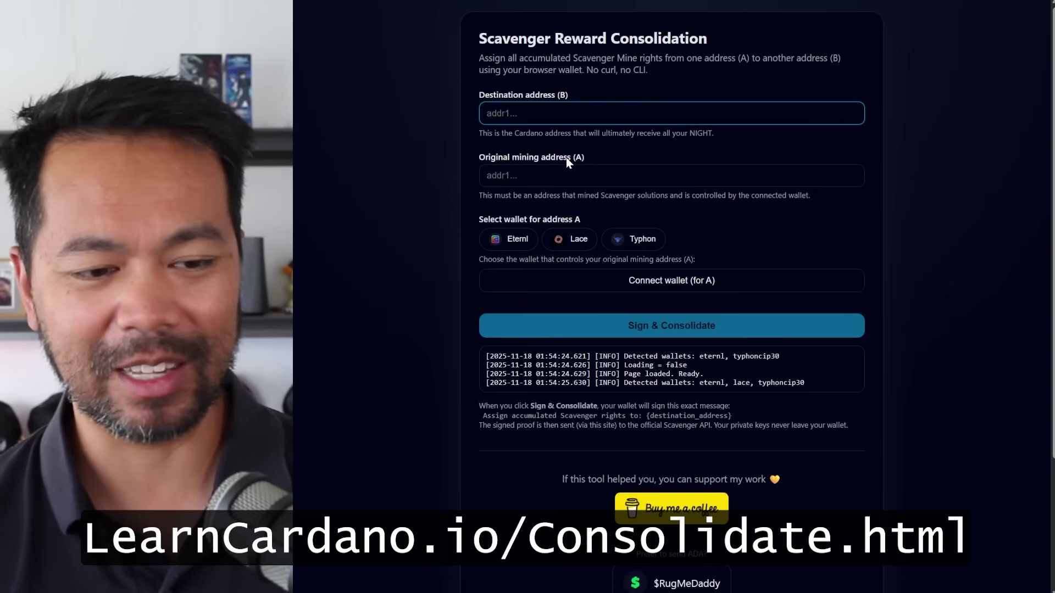
left_click(569, 186)
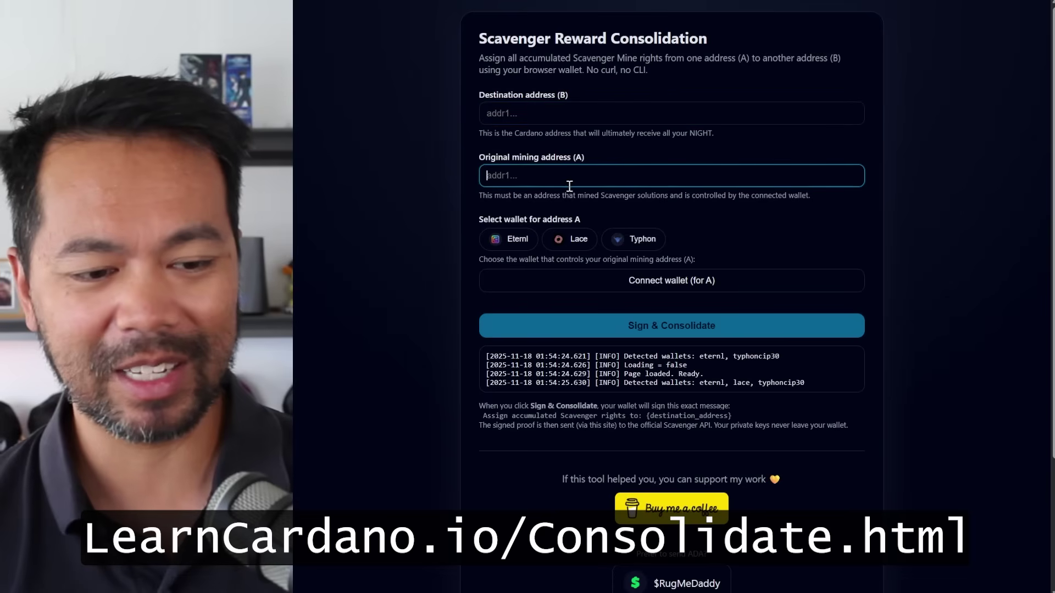
left_click(558, 246)
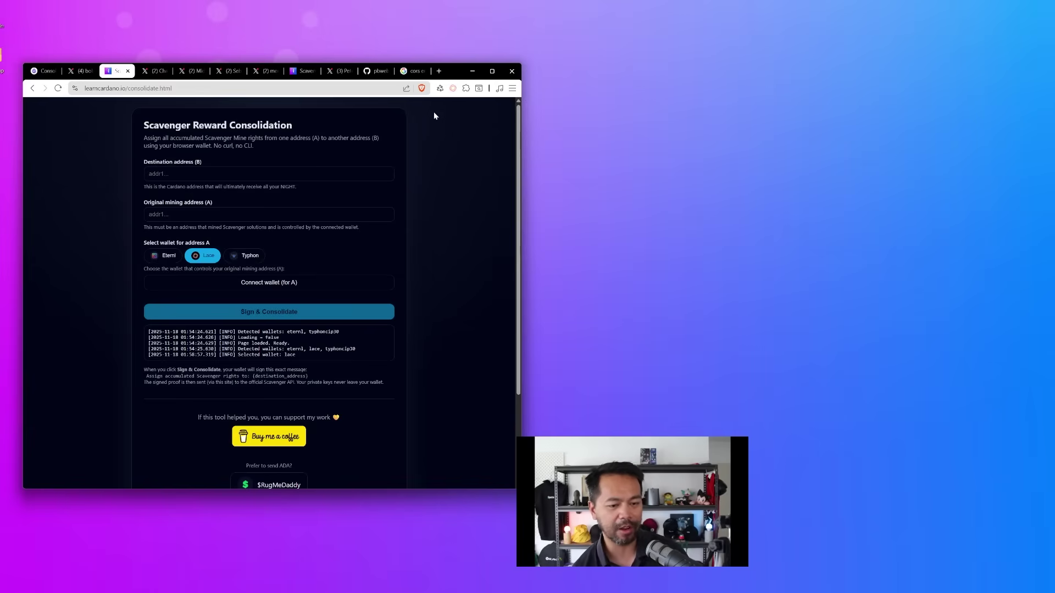
- Copy the Nami wallet's receiving address from the Lace extension
left_click(452, 88)
left_click(438, 119)
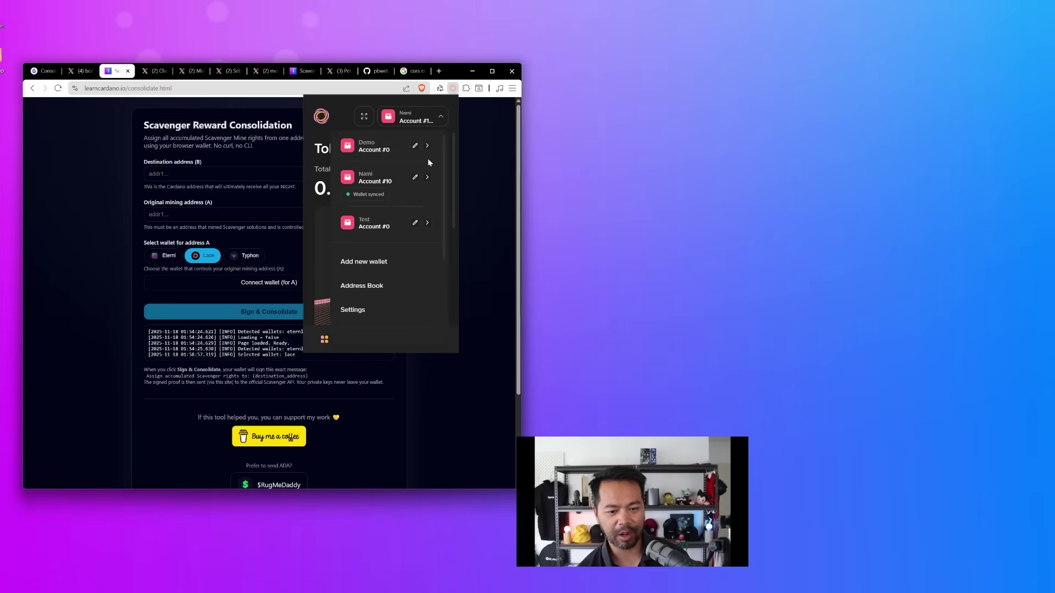
left_click(426, 178)
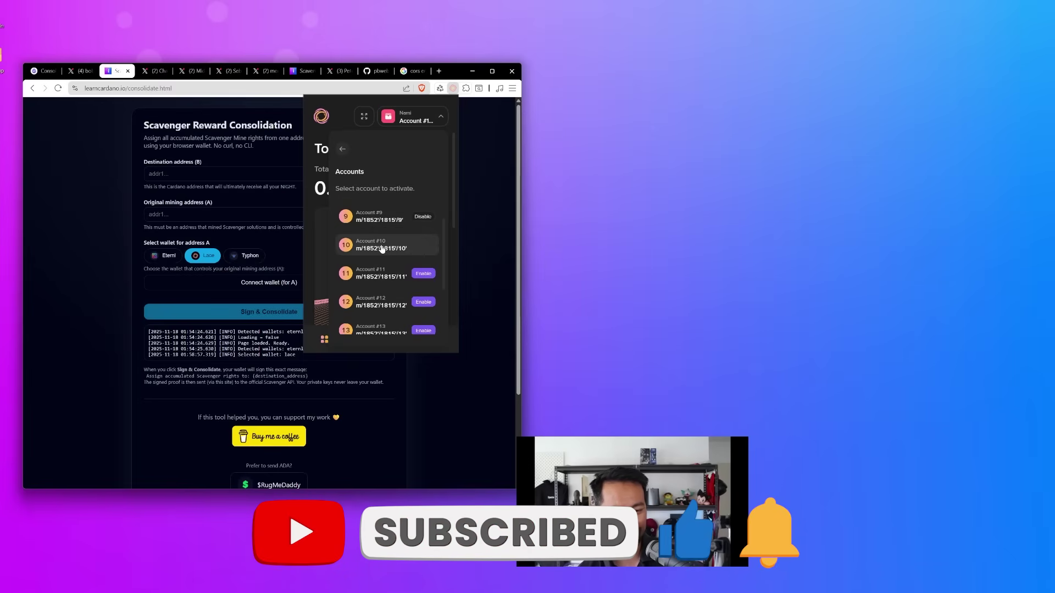
left_click(447, 121)
scroll(380, 230, "down", 3)
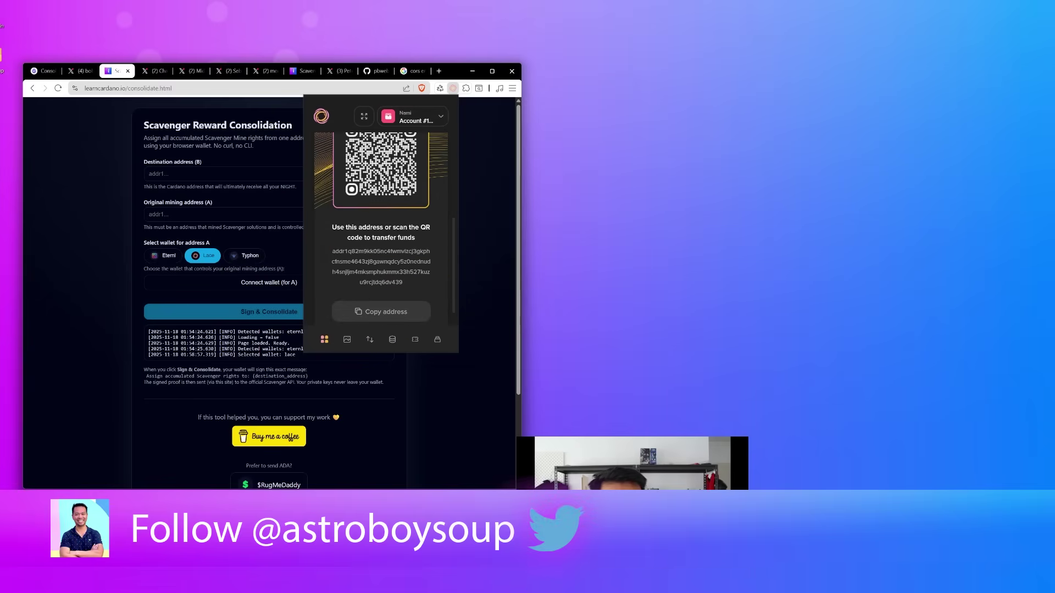
left_click(381, 311)
- Paste the copied address into the Original mining address (A) field
left_click(269, 174)
left_click(269, 214)
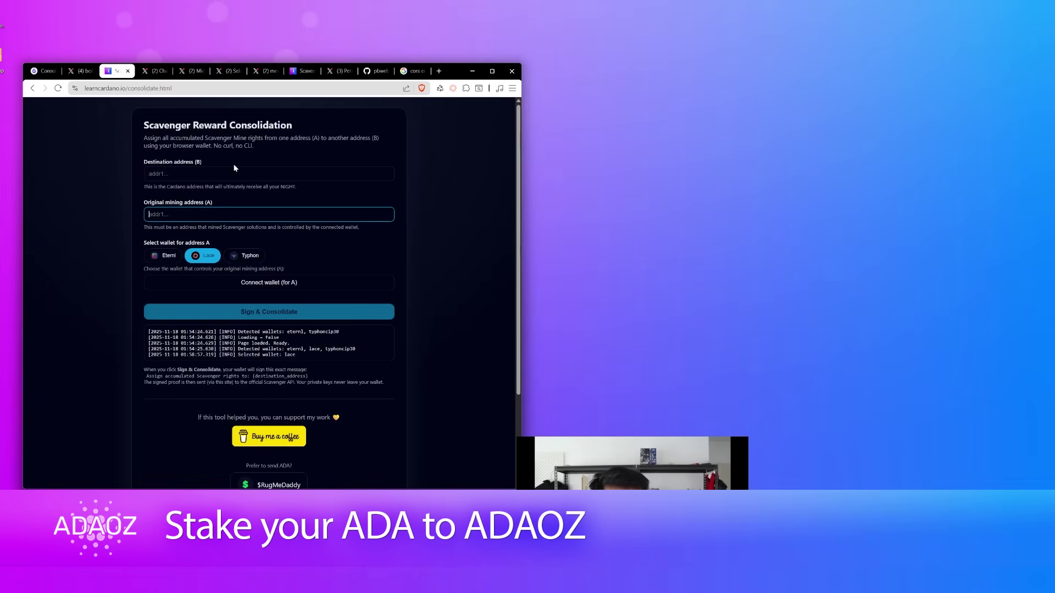
left_click(269, 173)
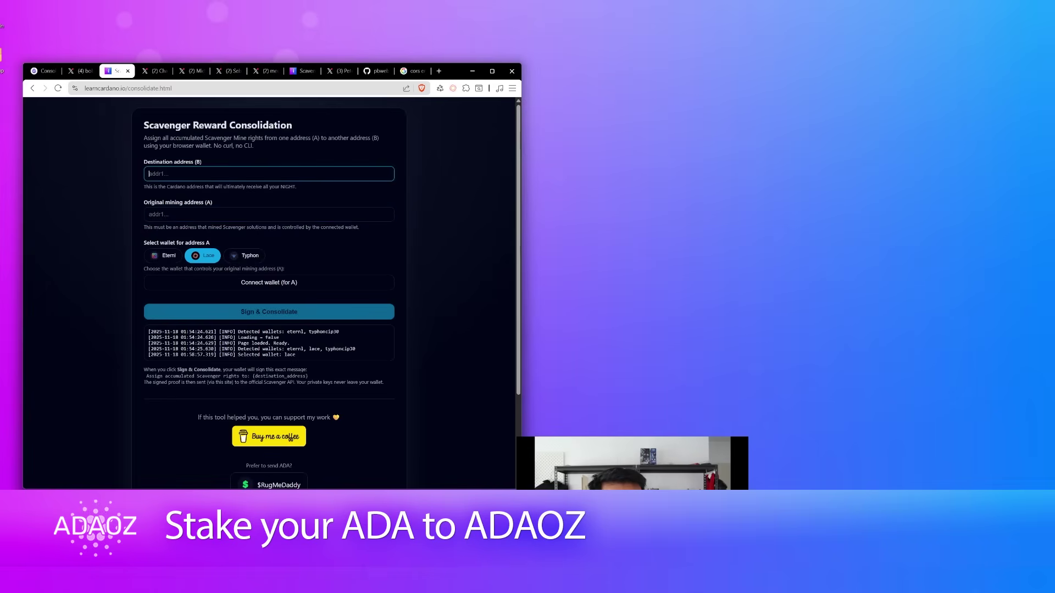
left_click(292, 214)
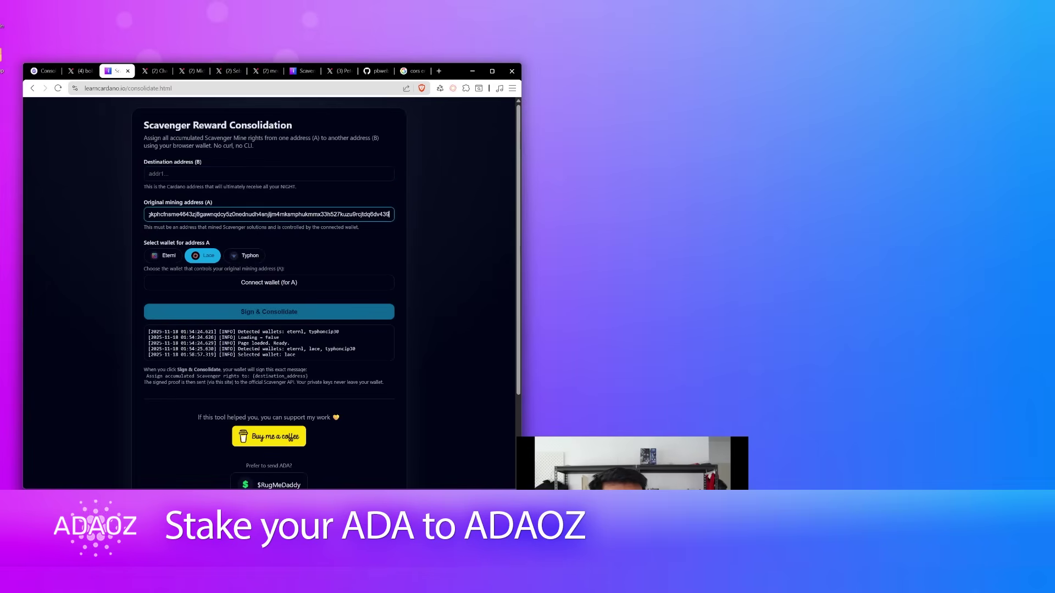
key("ctrl+v")
- Activate Nami Account #9 in Lace and copy its receiving address
left_click(453, 88)
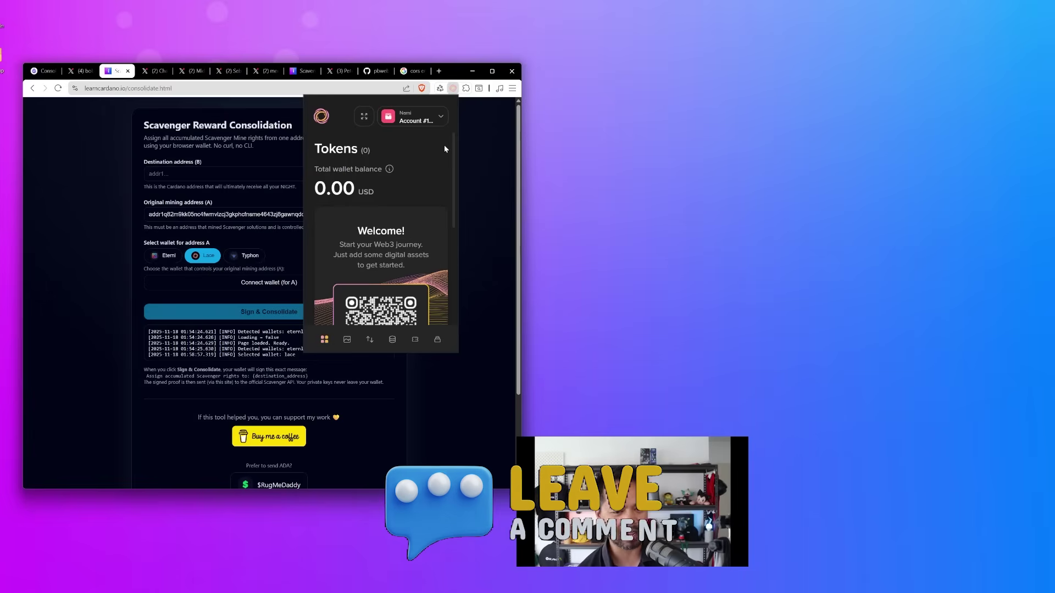
left_click(417, 116)
left_click(427, 176)
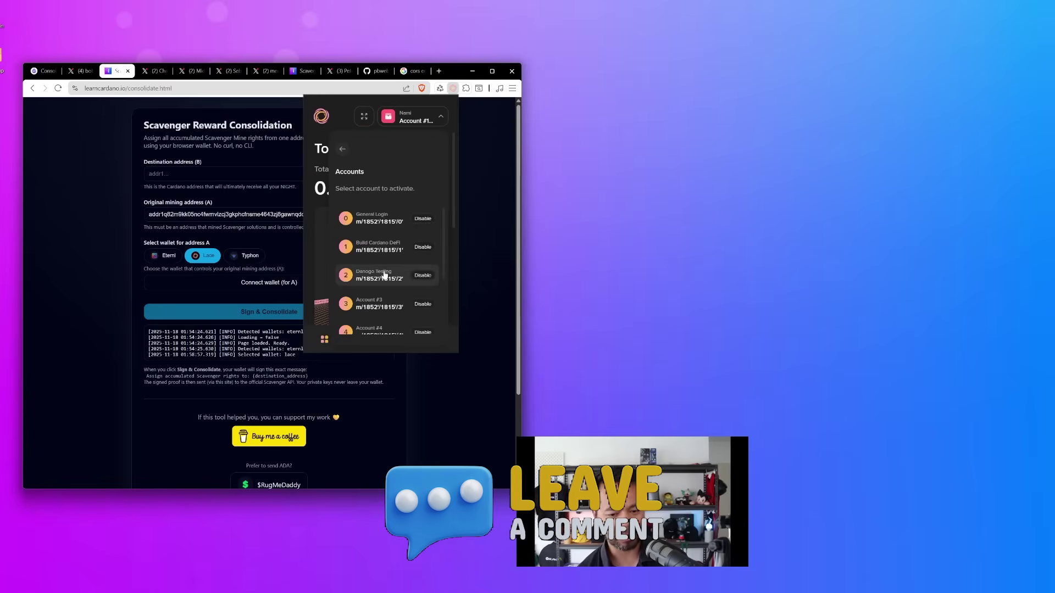
left_click(408, 217)
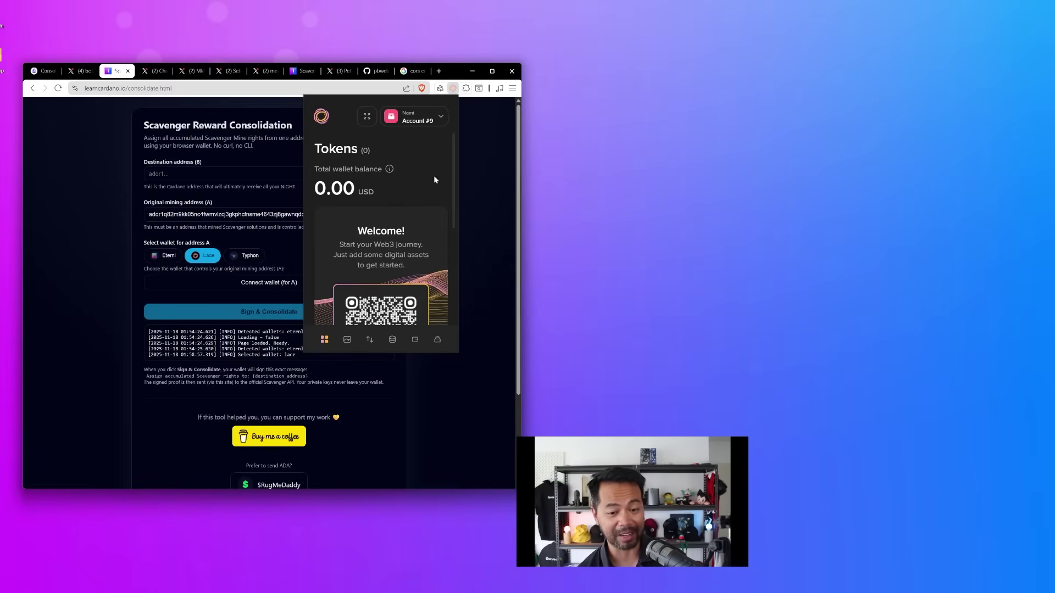
scroll(434, 179, "down", 3)
left_click(387, 311)
- Paste Account #9's address into the Destination address (B) field
left_click(220, 174)
key("ctrl+v")
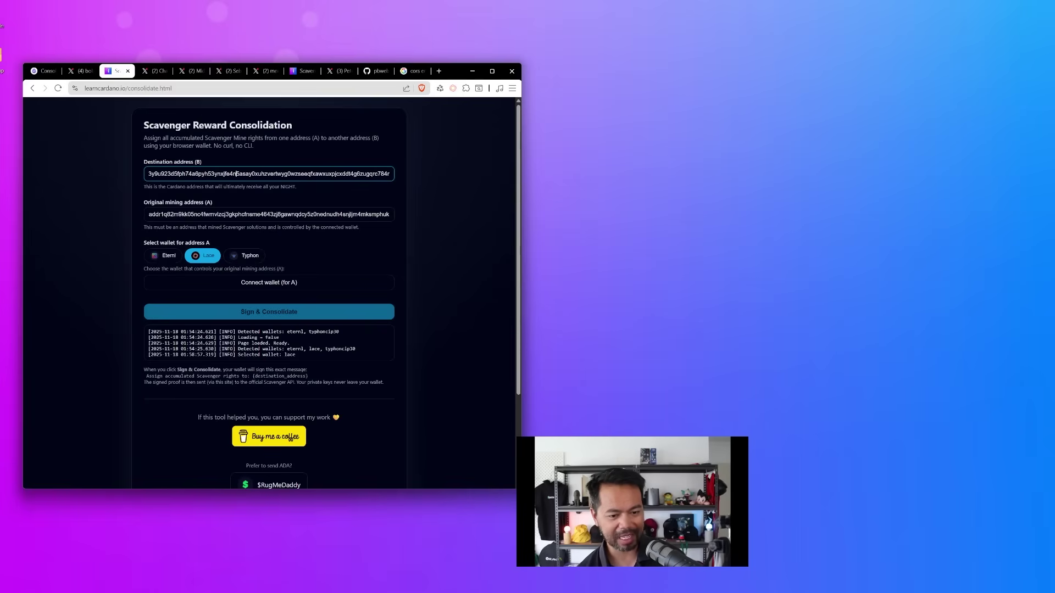
left_click(403, 191)
- Switch the Lace wallet to Nami Account #10
left_click(452, 90)
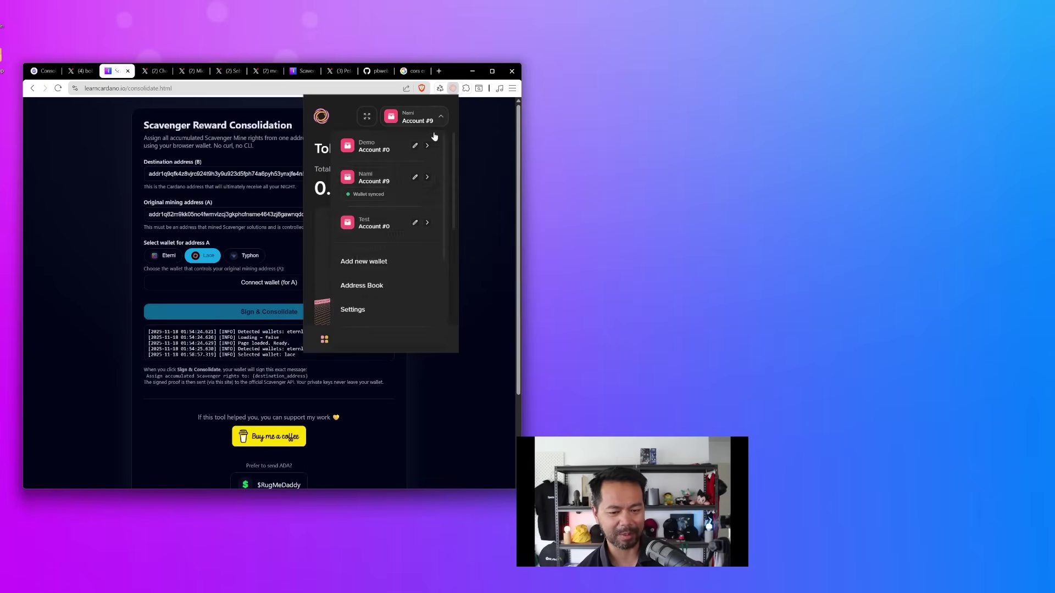
left_click(427, 177)
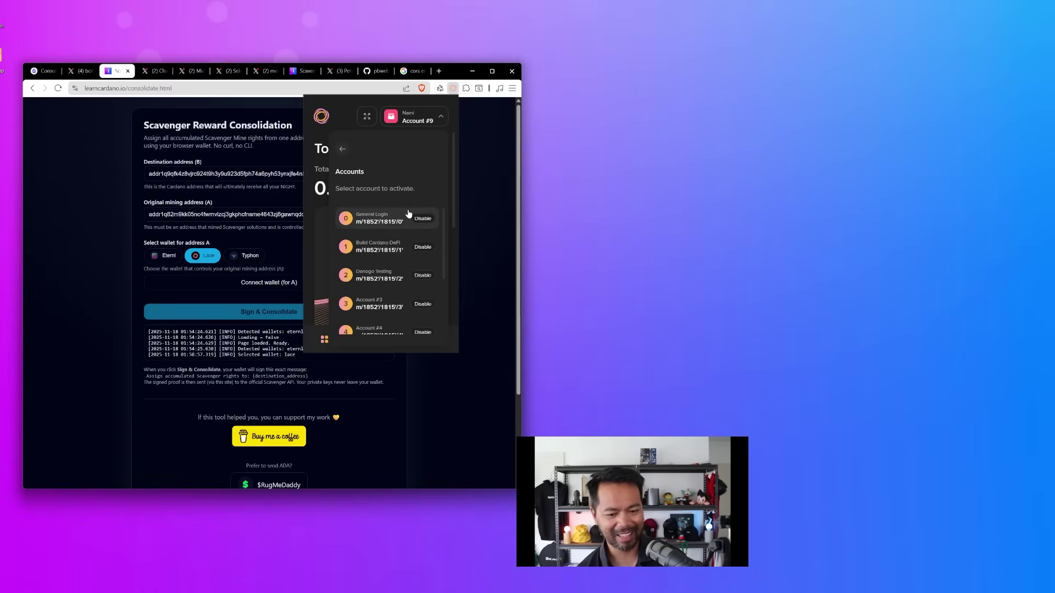
scroll(404, 231, "down", 5)
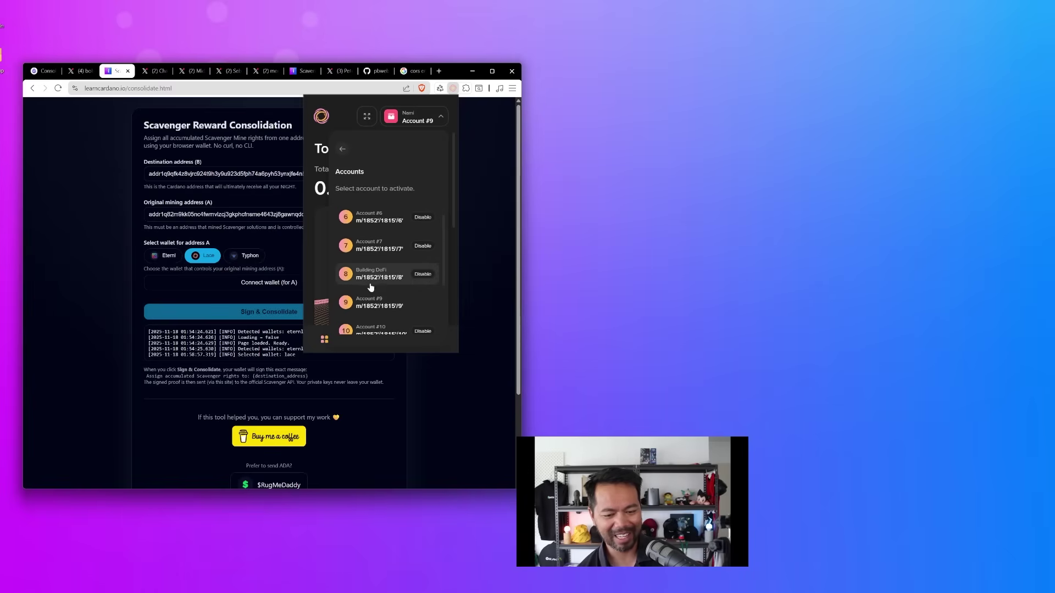
scroll(372, 287, "down", 3)
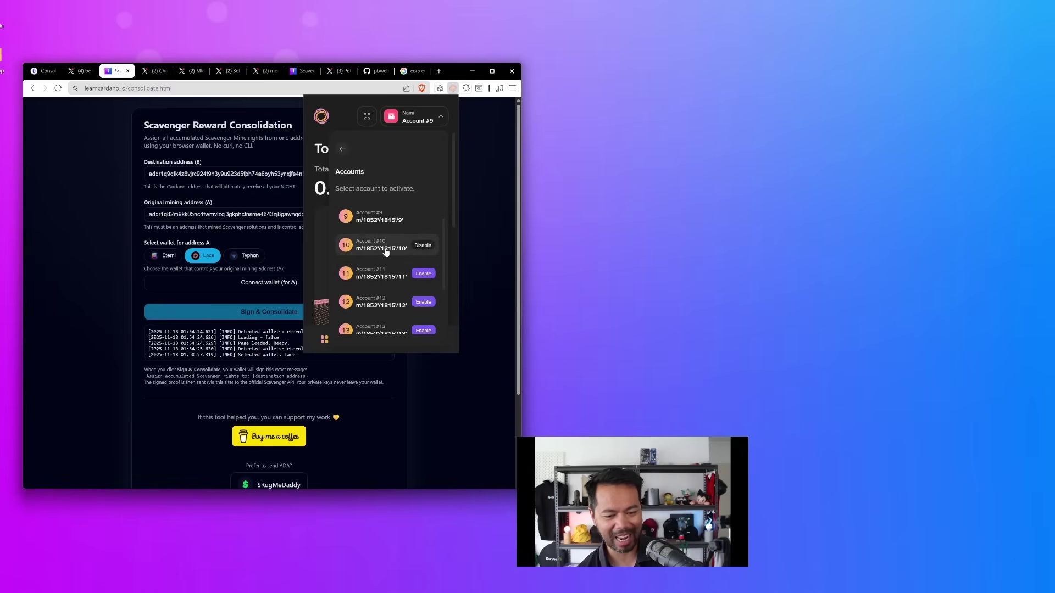
left_click(385, 248)
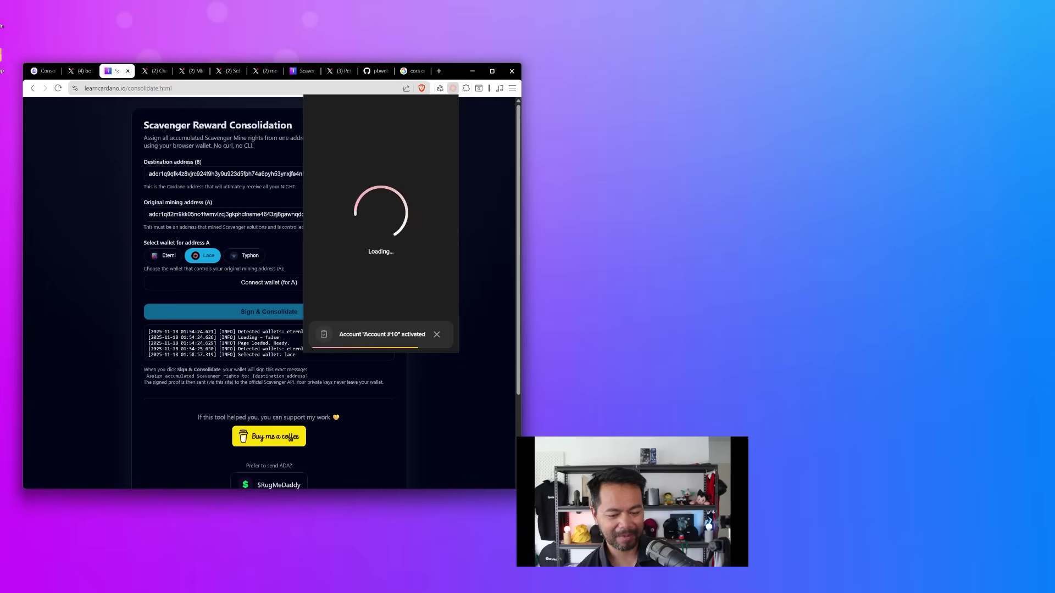
- Choose Lace for address A and connect the wallet to the tool
left_click(203, 254)
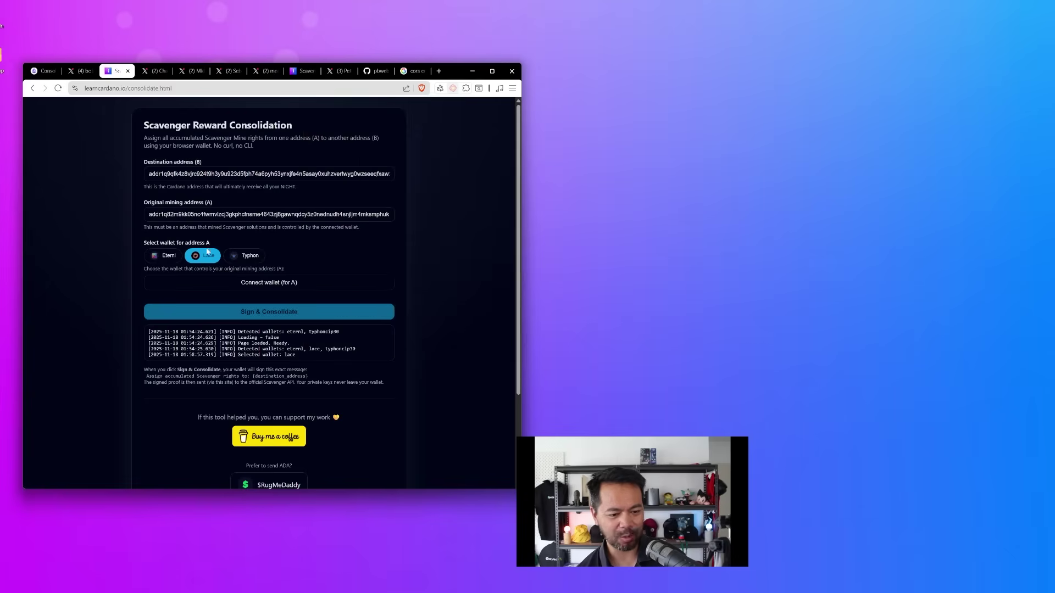
left_click(200, 257)
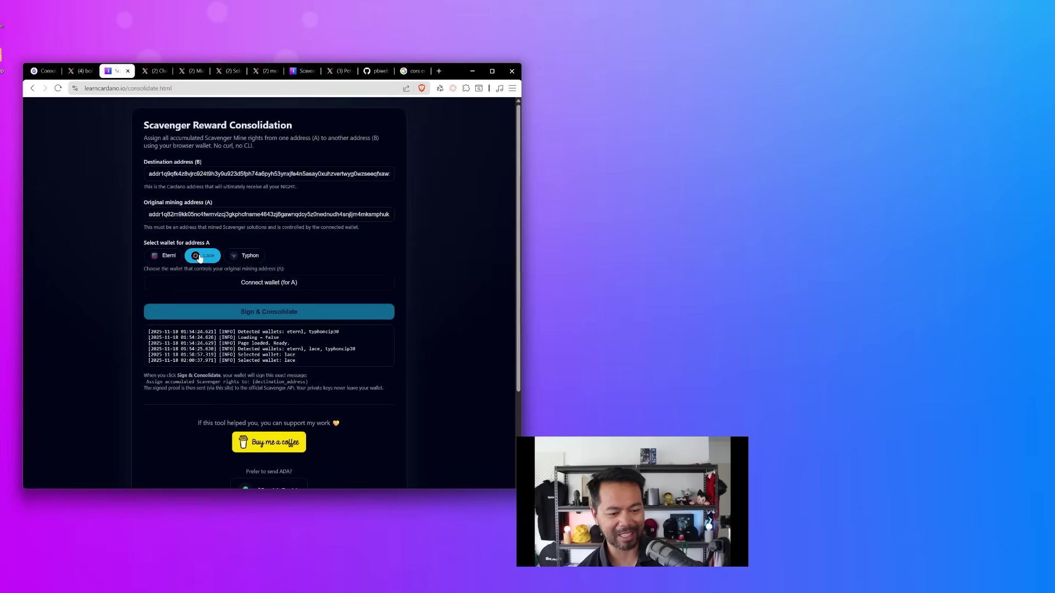
left_click(253, 282)
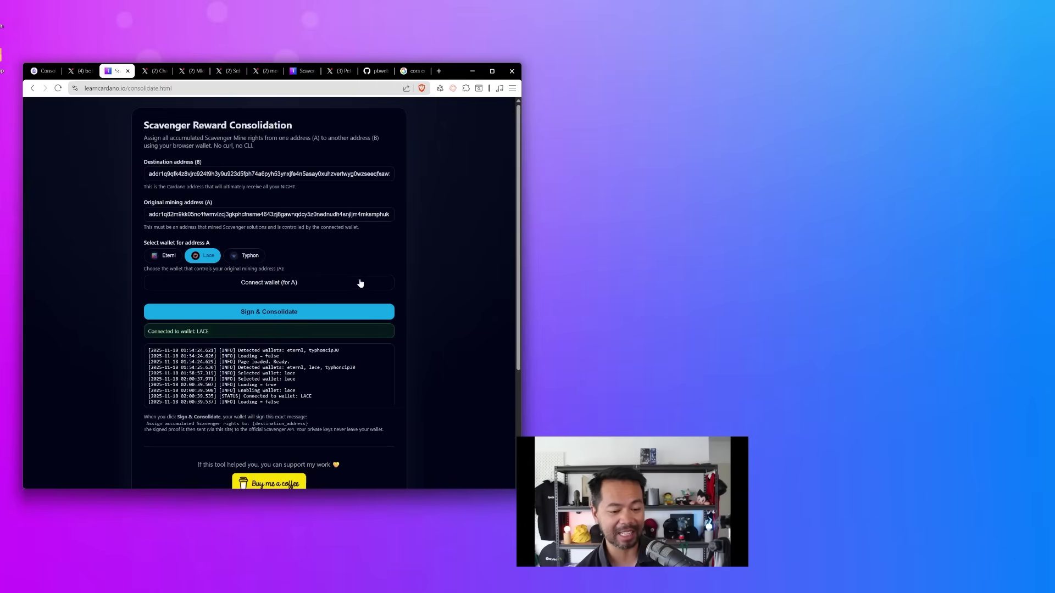
- Start Sign & Consolidate and compare the Confirm Data message's address with the destination field
left_click(311, 312)
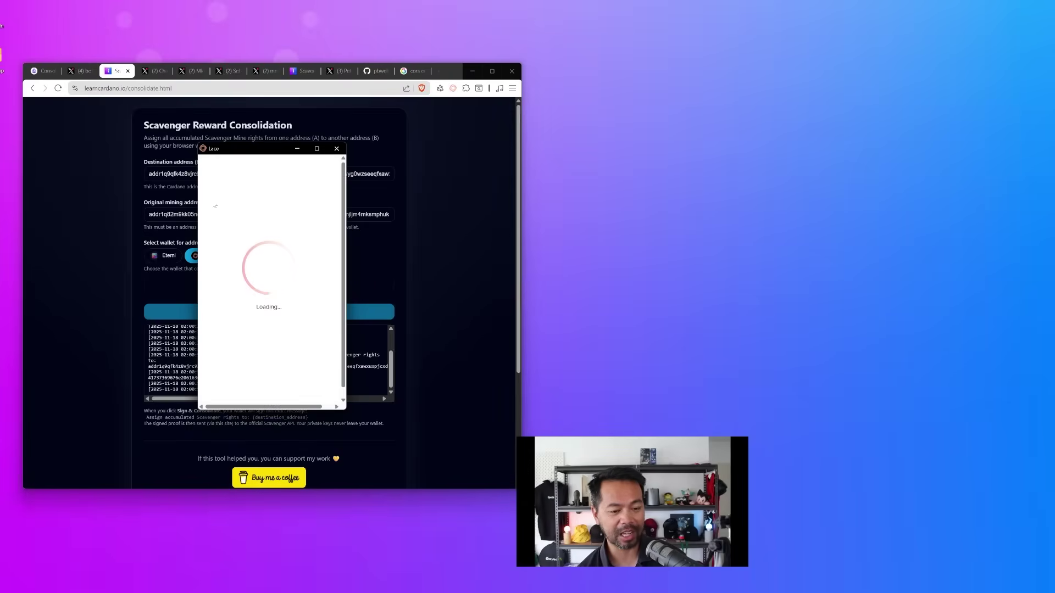
left_click_drag(252, 151, 439, 131)
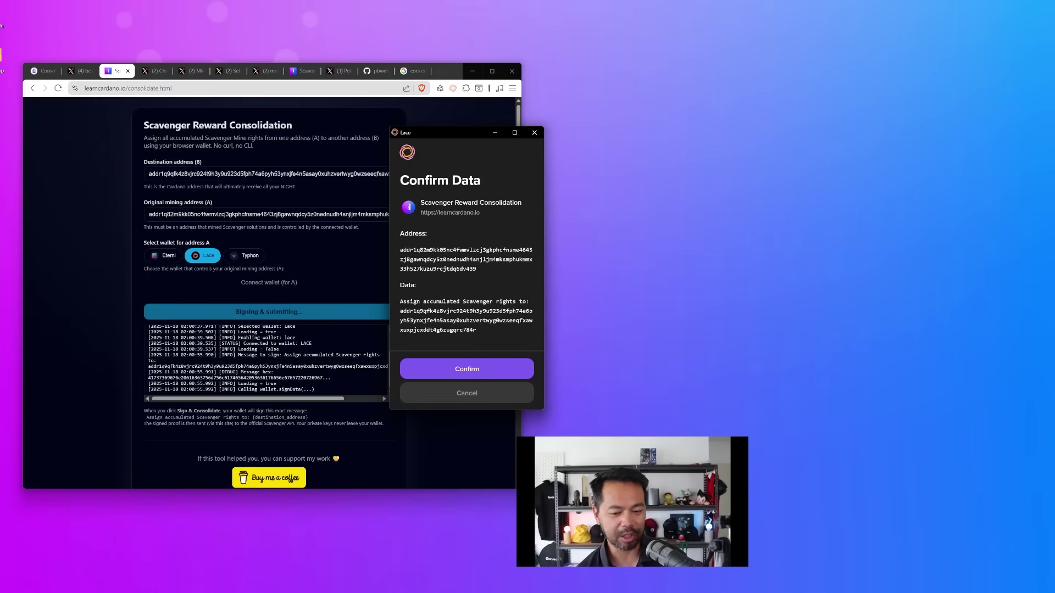
left_click_drag(400, 250, 477, 269)
left_click(458, 292)
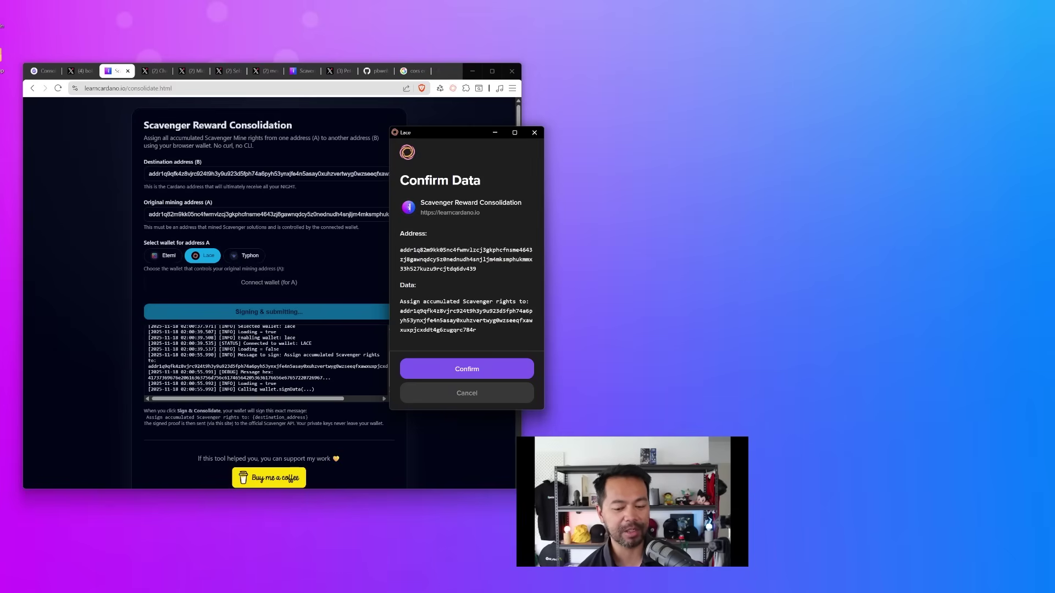
left_click_drag(437, 303, 473, 330)
left_click_drag(400, 301, 476, 330)
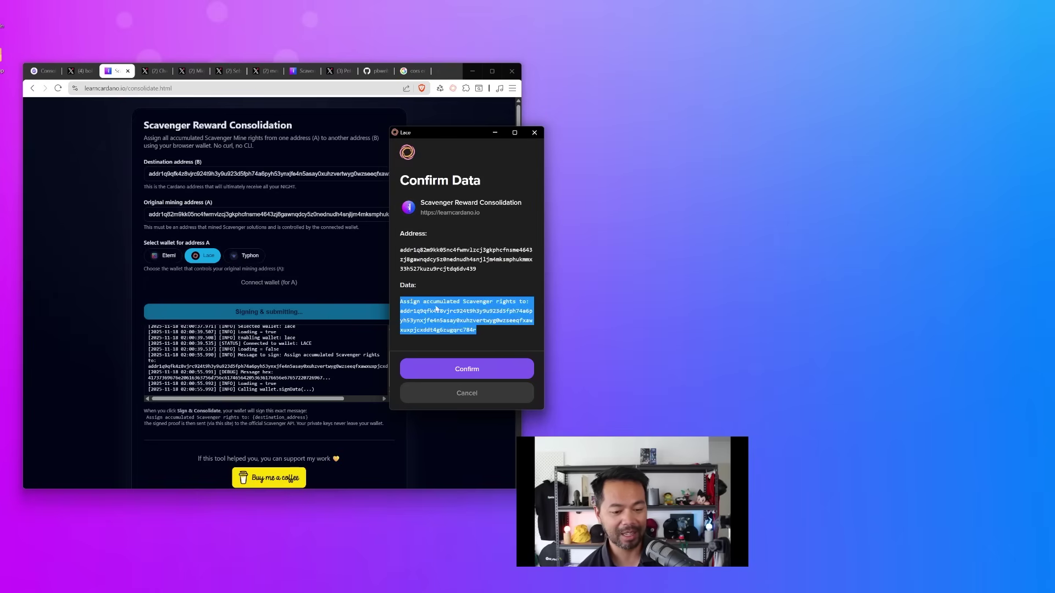
left_click_drag(430, 137, 476, 140)
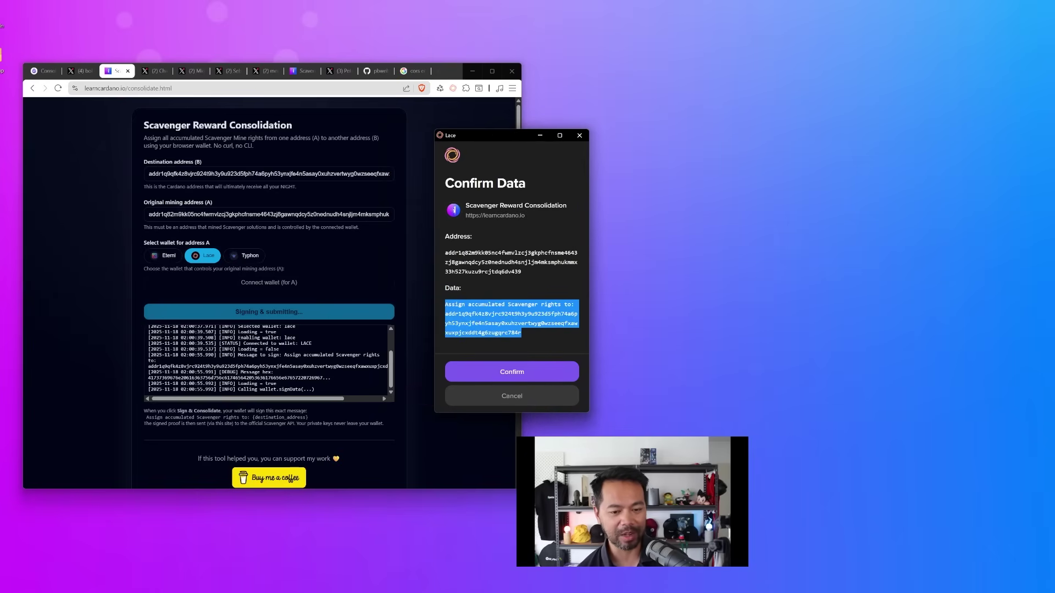
left_click(377, 173)
left_click_drag(374, 174, 391, 175)
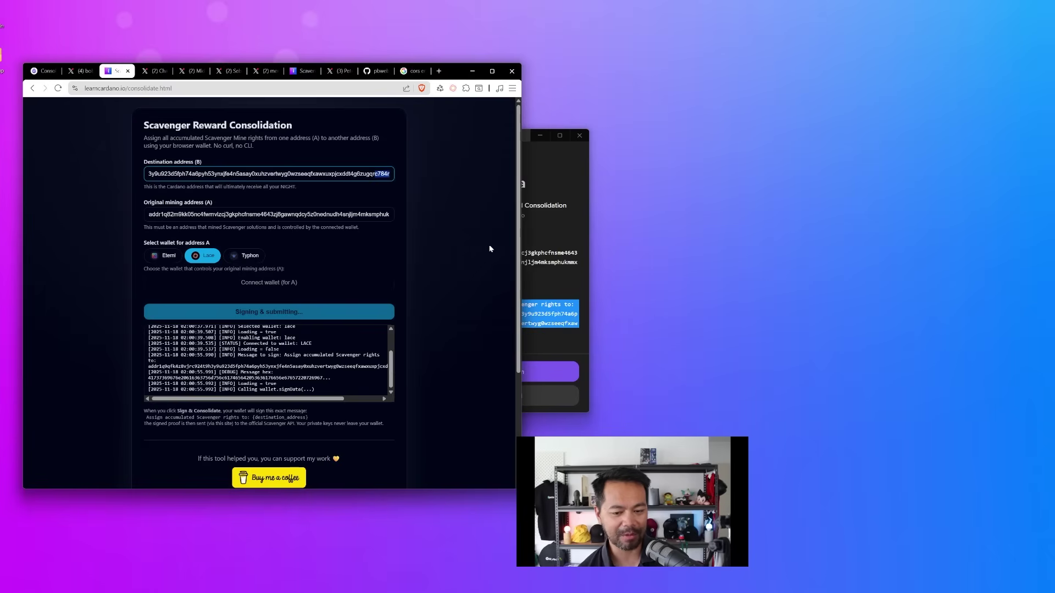
left_click(545, 291)
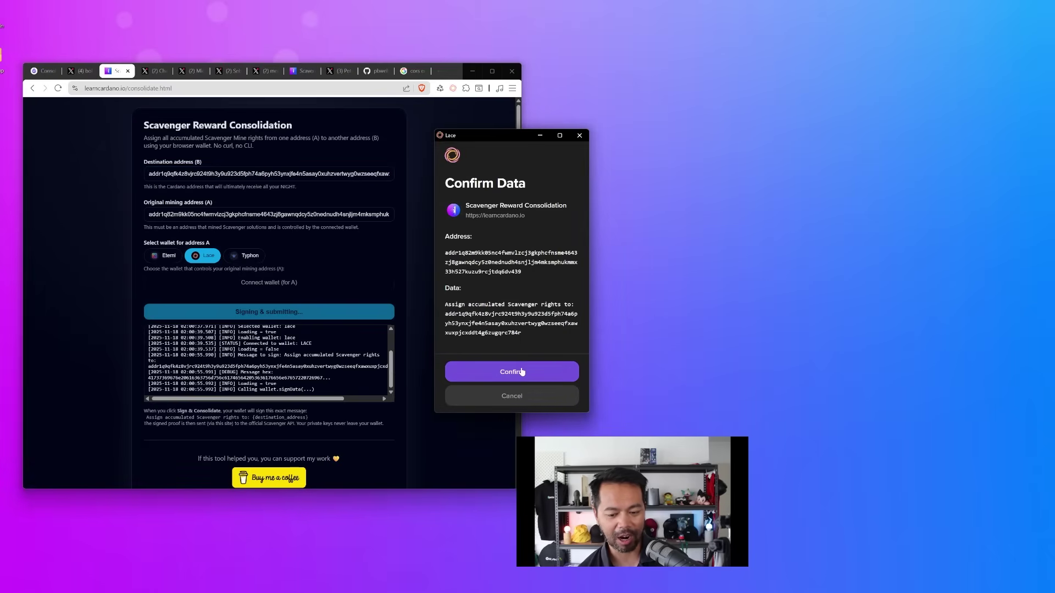
- Confirm the signing request and submit the wallet password
left_click(521, 372)
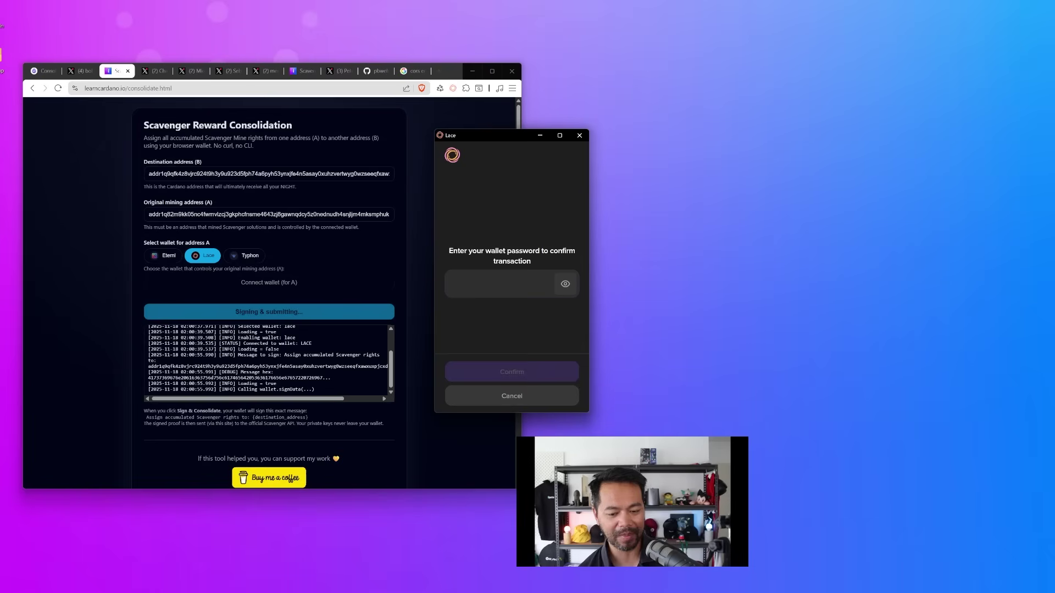
type("*********")
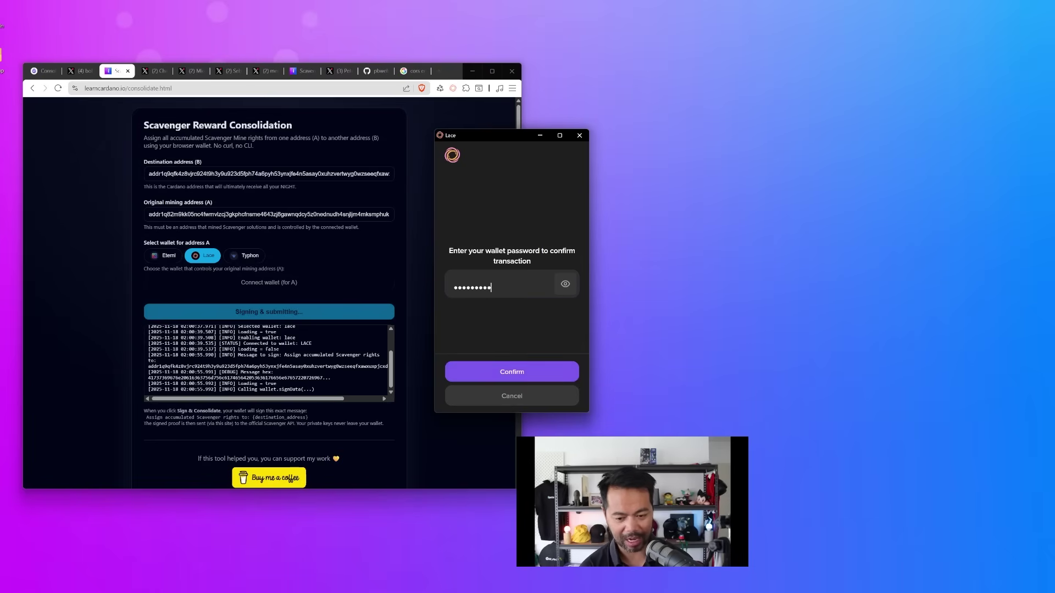
key("Return")
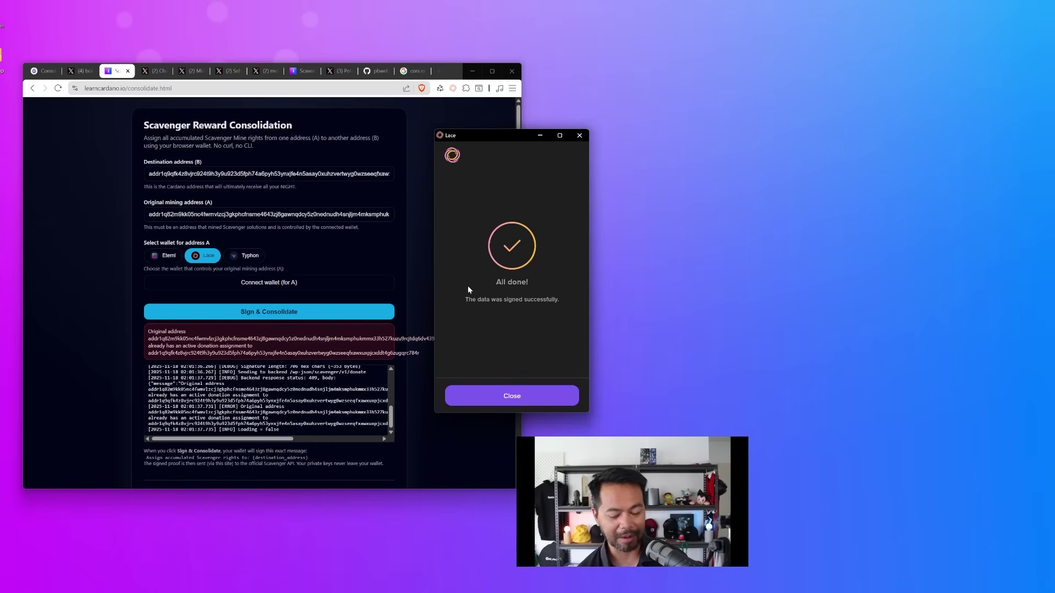
- Bring the consolidation page forward and select the error about the existing donation assignment
left_click(271, 366)
scroll(272, 280, "down", 2)
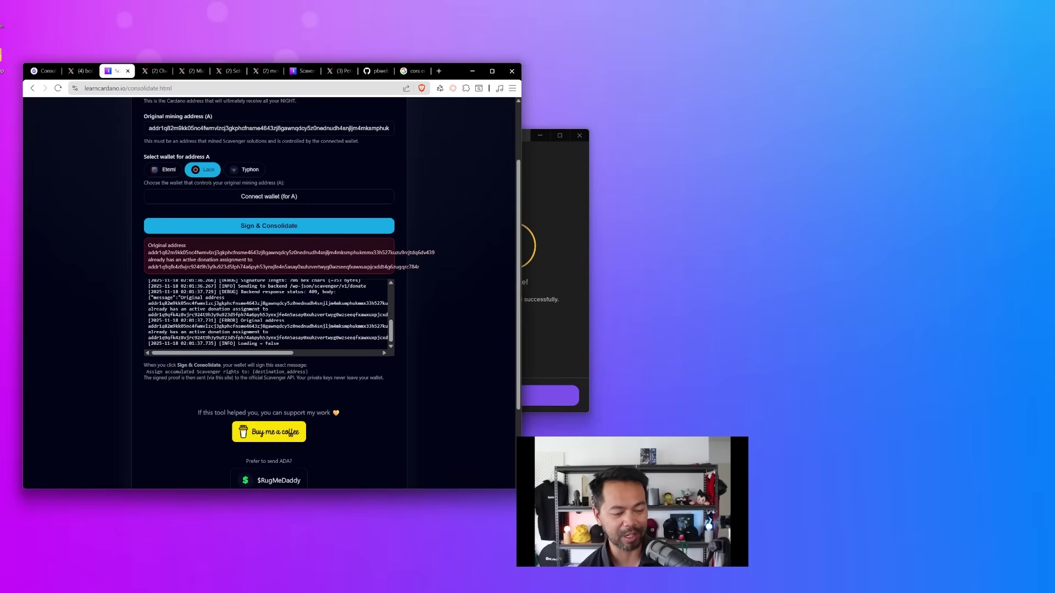
triple_click(157, 252)
left_click(158, 253)
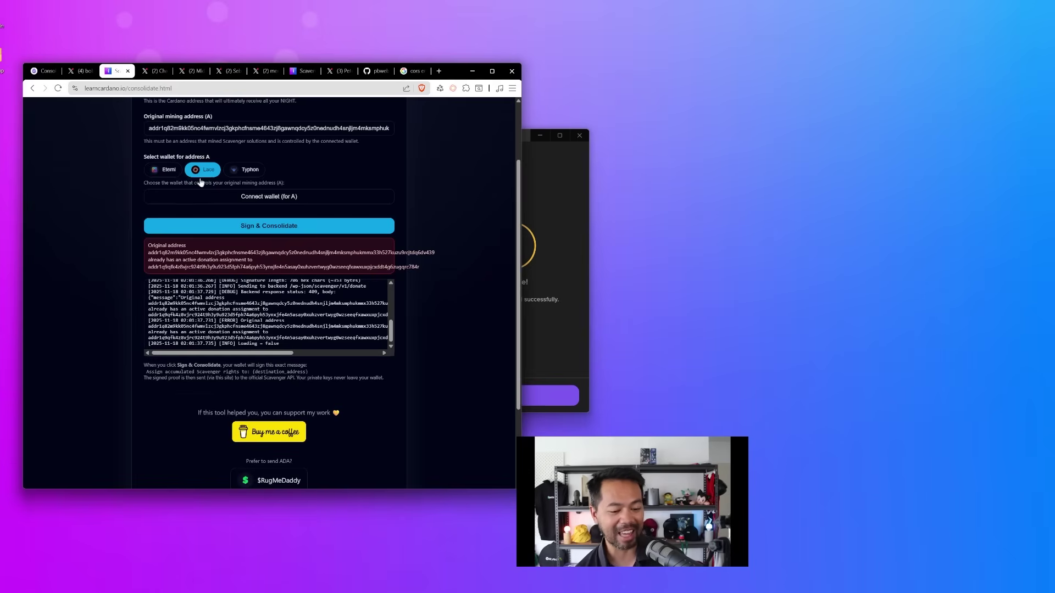
left_click_drag(148, 245, 420, 268)
left_click(385, 311)
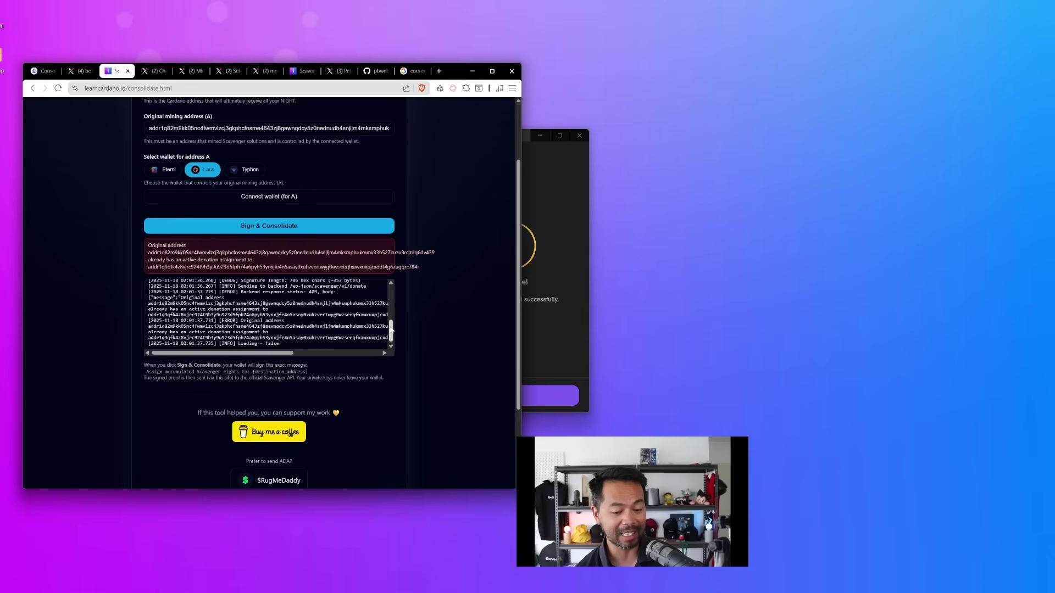
mouse_move(392, 329)
left_mouse_down()
mouse_move(393, 310)
mouse_move(392, 336)
left_mouse_up()
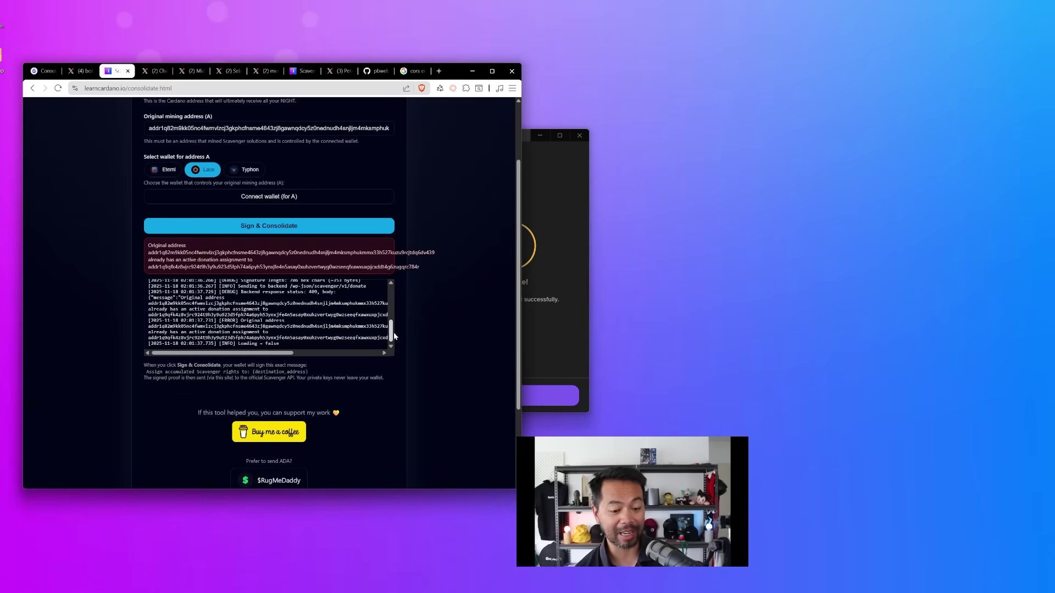
right_click(464, 343)
- Inspect the page and view the Console's errors, including the 409 donate response
left_click(505, 519)
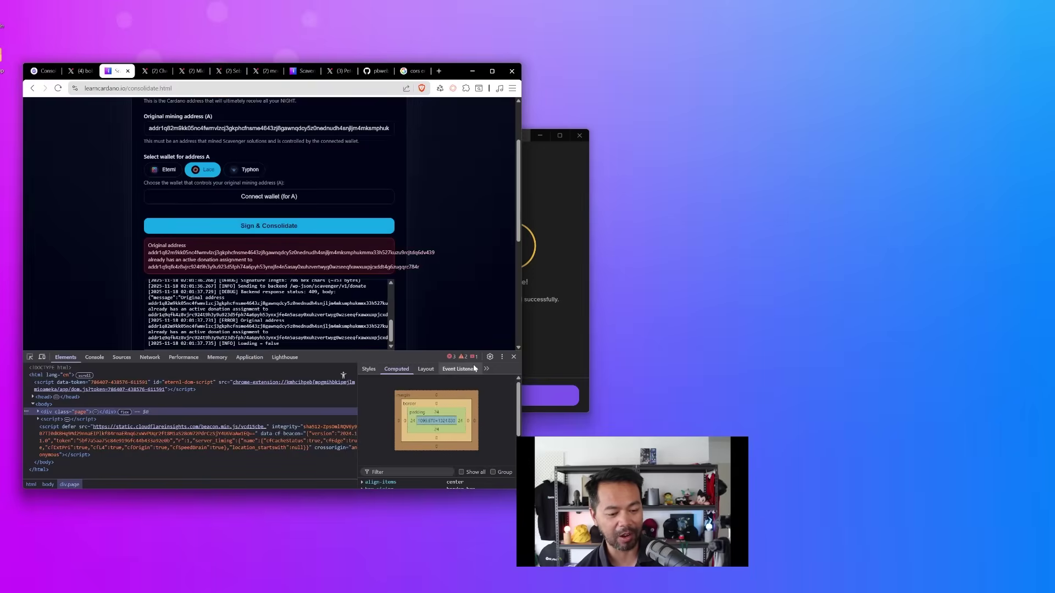
left_click(95, 359)
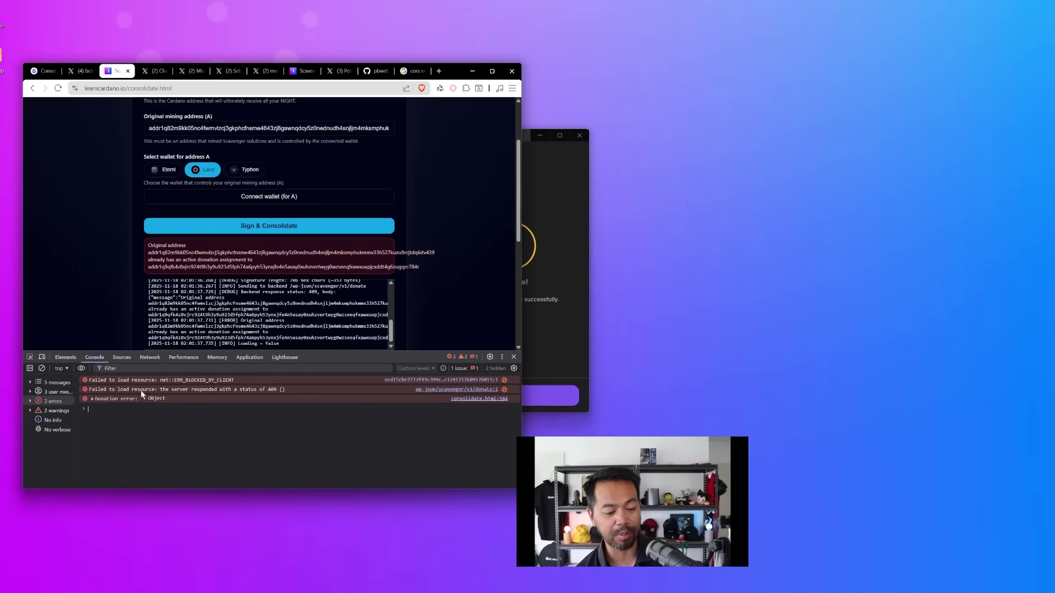
left_click_drag(399, 353, 394, 384)
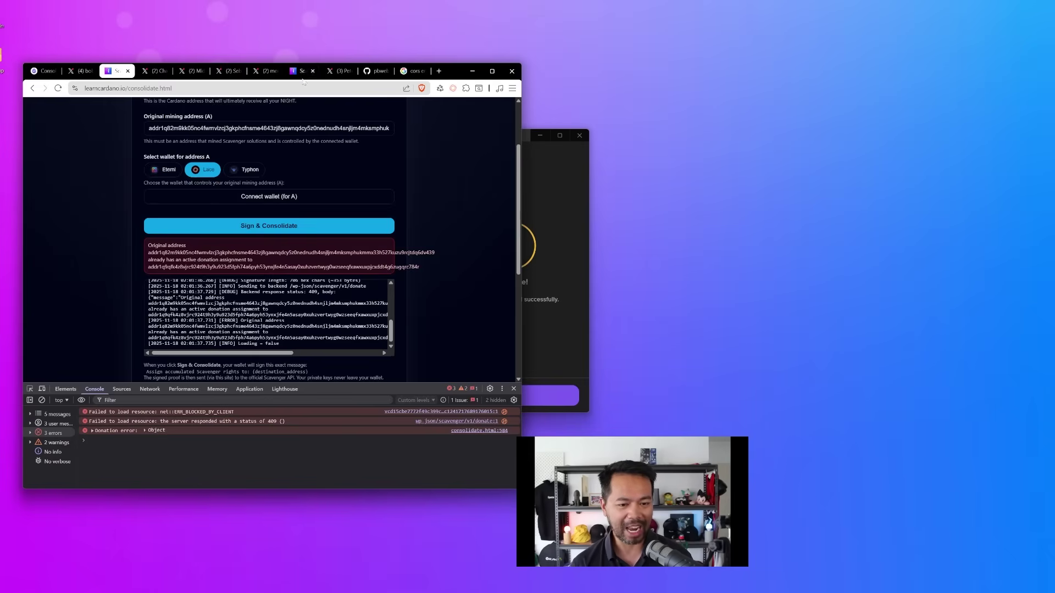
- Show the X announcement post, then the scavenger-mine-consolidator GitHub repository
left_click(340, 71)
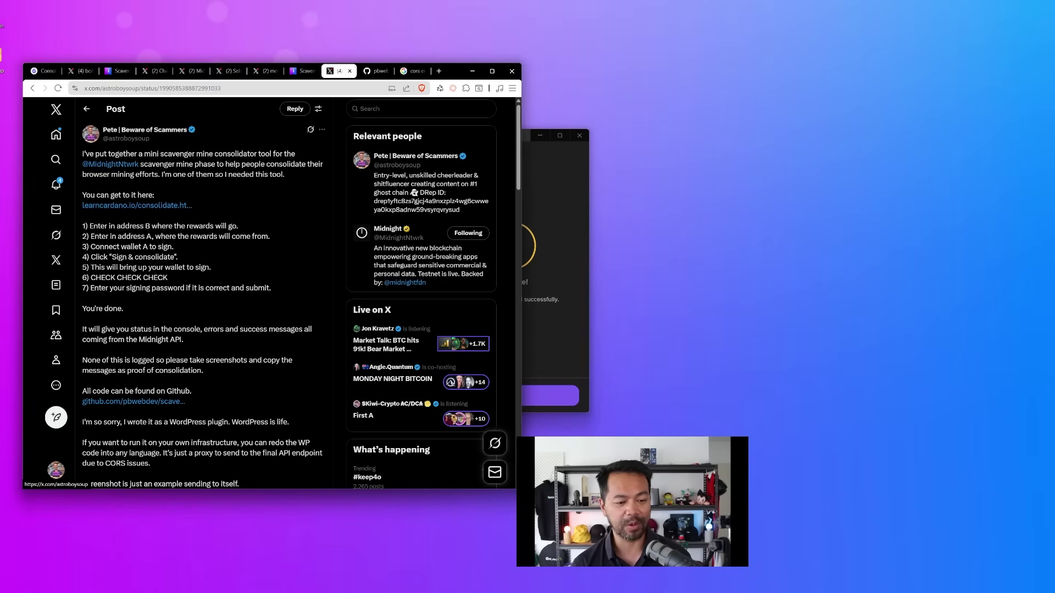
left_click(376, 72)
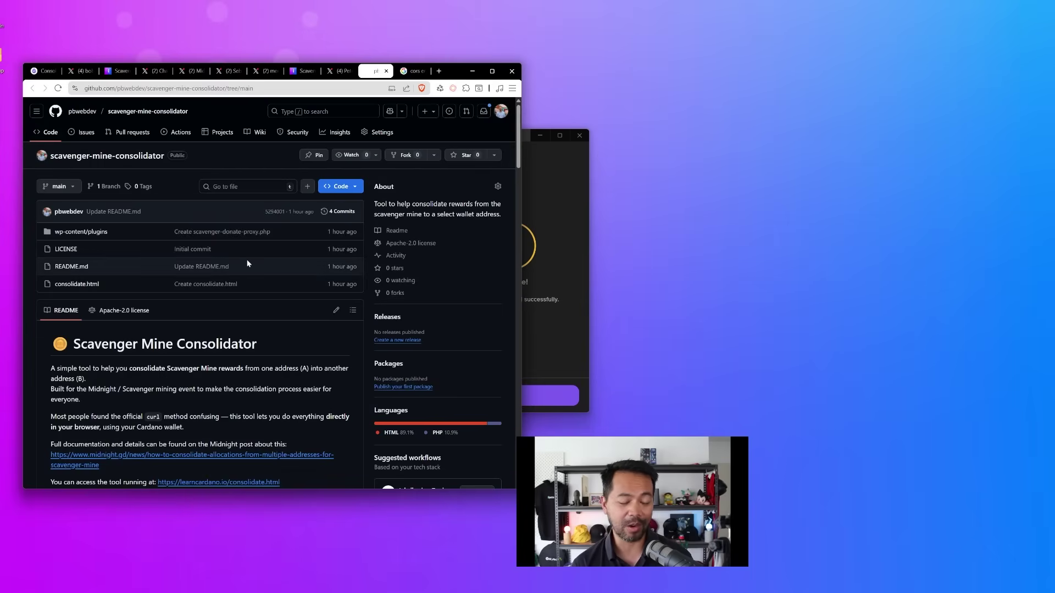
- Flip through the Scavenger tool, cors error search and X post tabs, ending on the consolidator repo
left_click(300, 71)
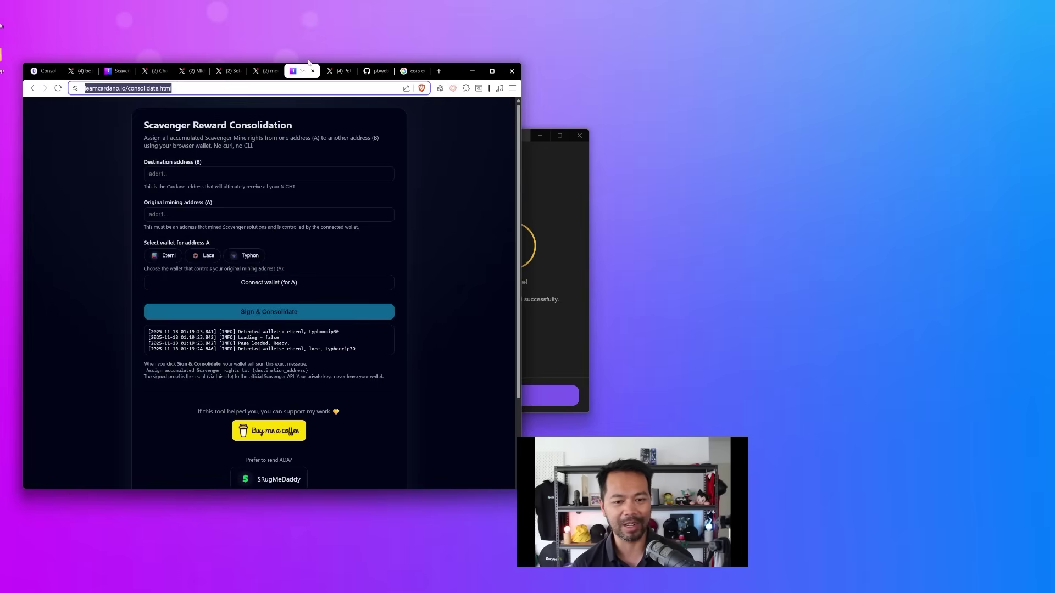
left_click(374, 71)
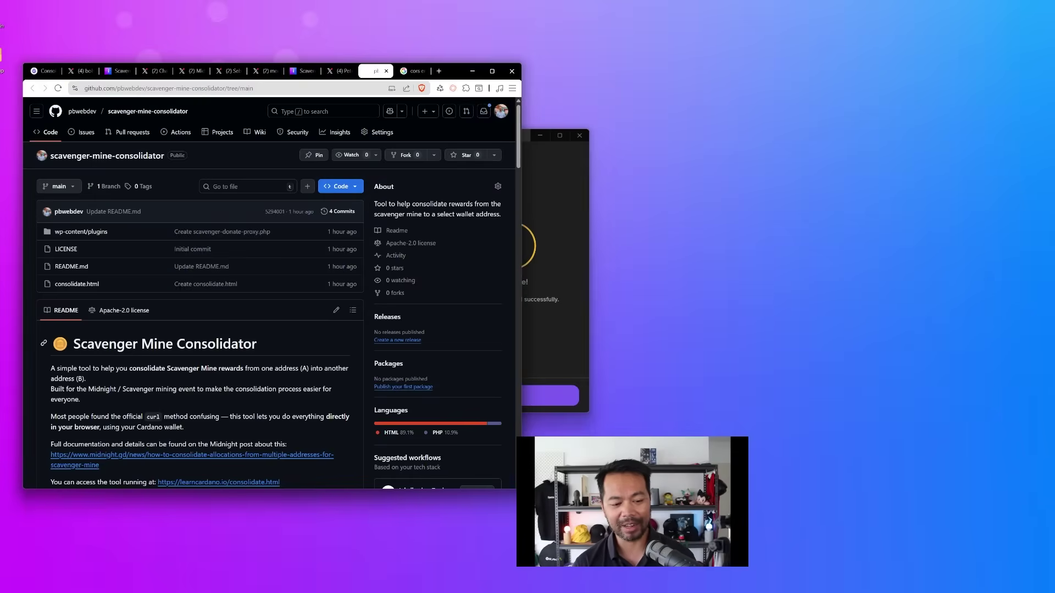
scroll(249, 228, "down", 1)
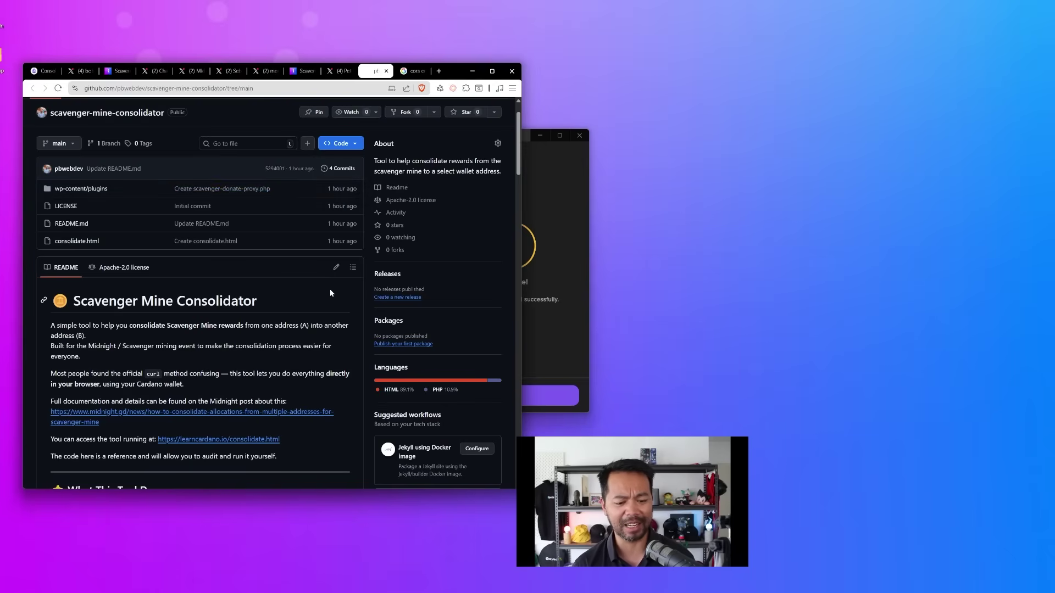
scroll(311, 296, "down", 3)
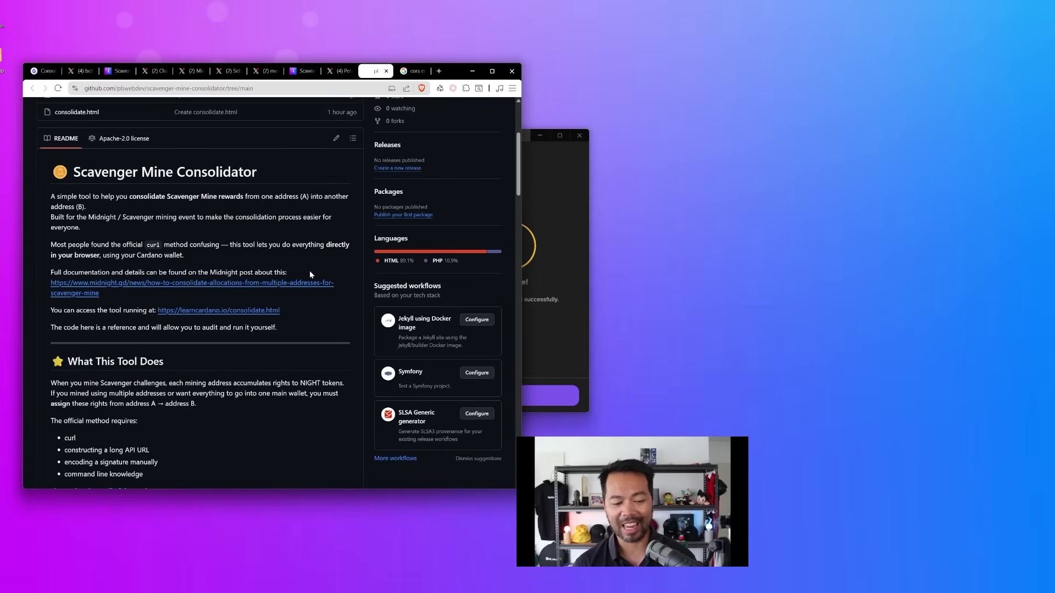
left_click(303, 71)
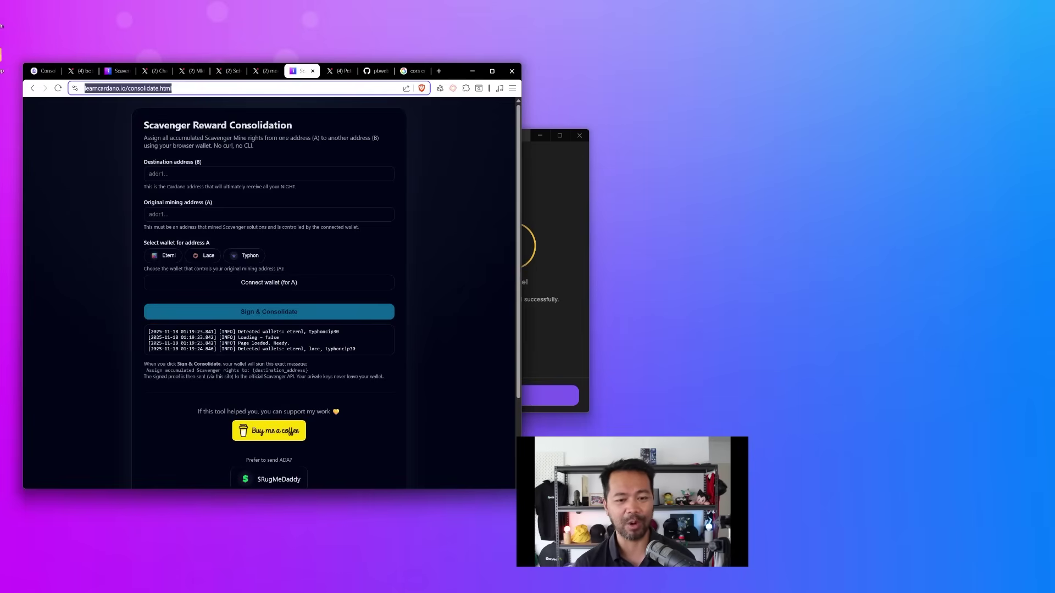
left_click(411, 71)
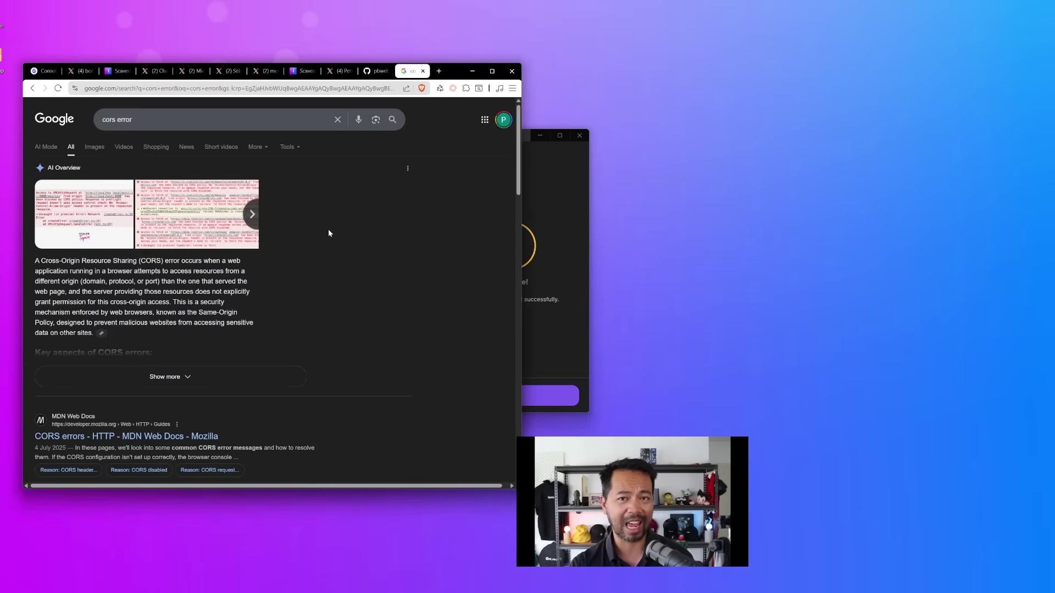
left_click(340, 71)
left_click(378, 71)
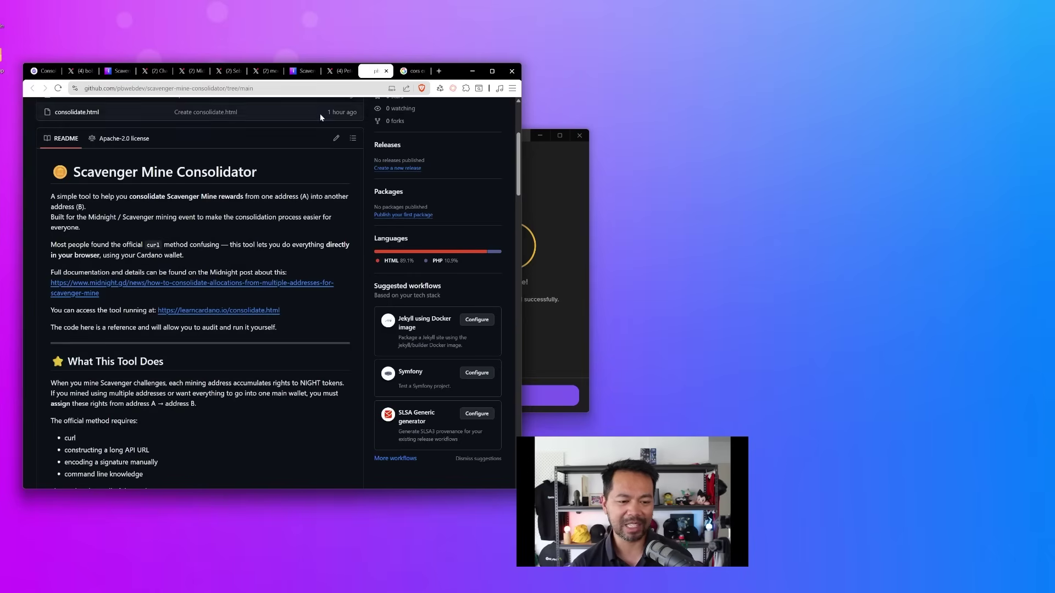
- Read the README's required server-side proxy section, then scroll back toward the top
scroll(283, 203, "down", 2)
scroll(282, 212, "down", 3)
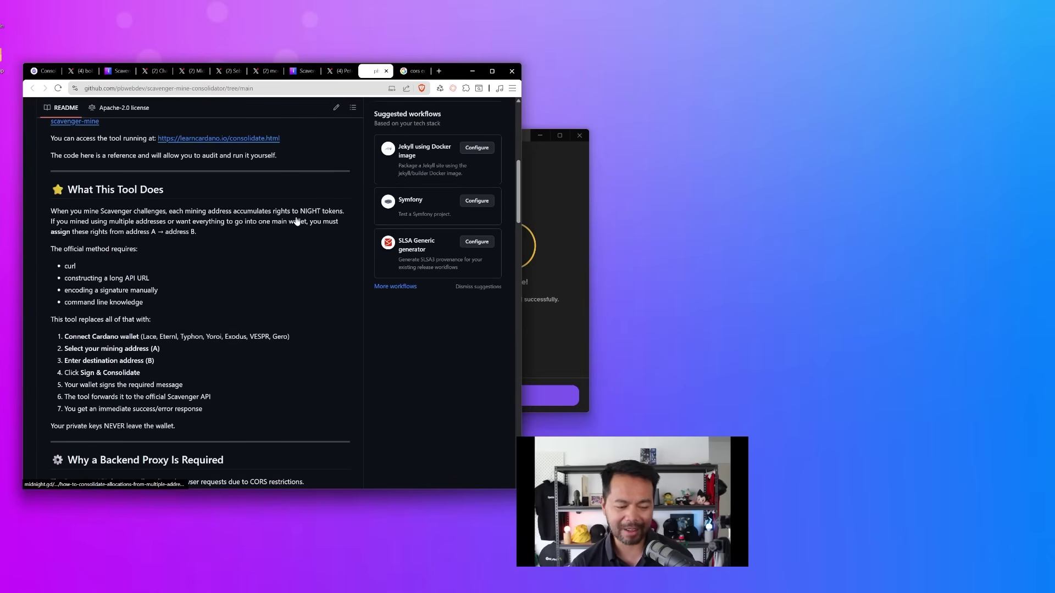
scroll(295, 219, "down", 5)
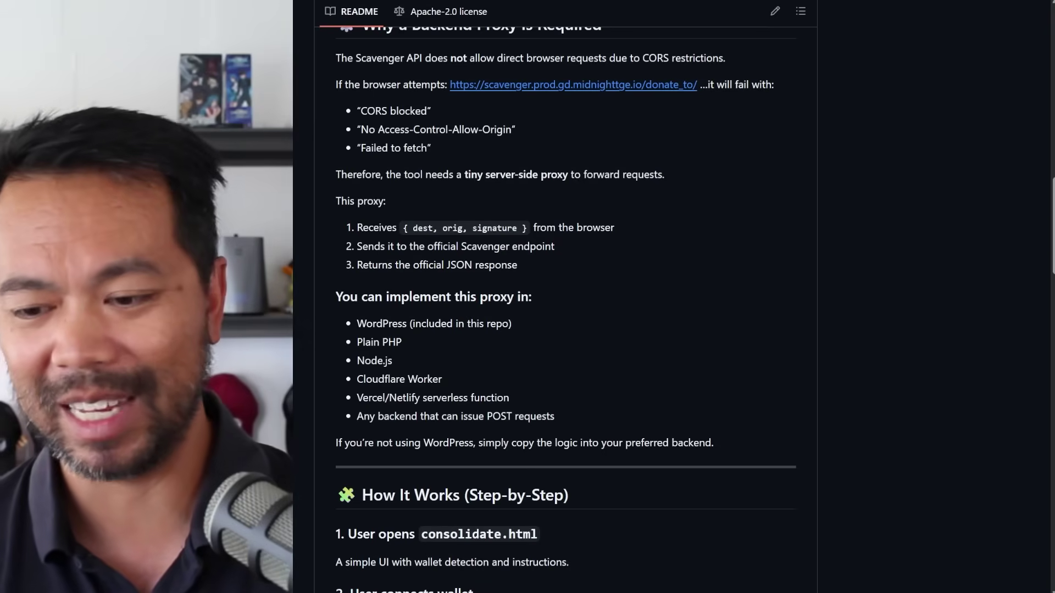
scroll(565, 308, "up", 1)
scroll(565, 307, "up", 3)
scroll(565, 307, "up", 4)
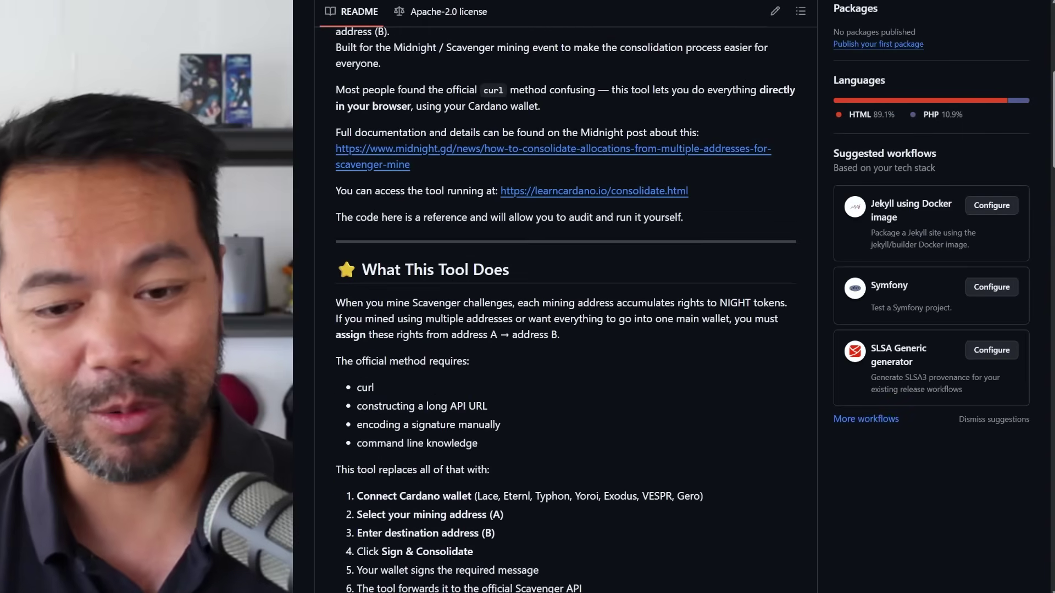
scroll(682, 297, "down", 10)
scroll(683, 297, "up", 15)
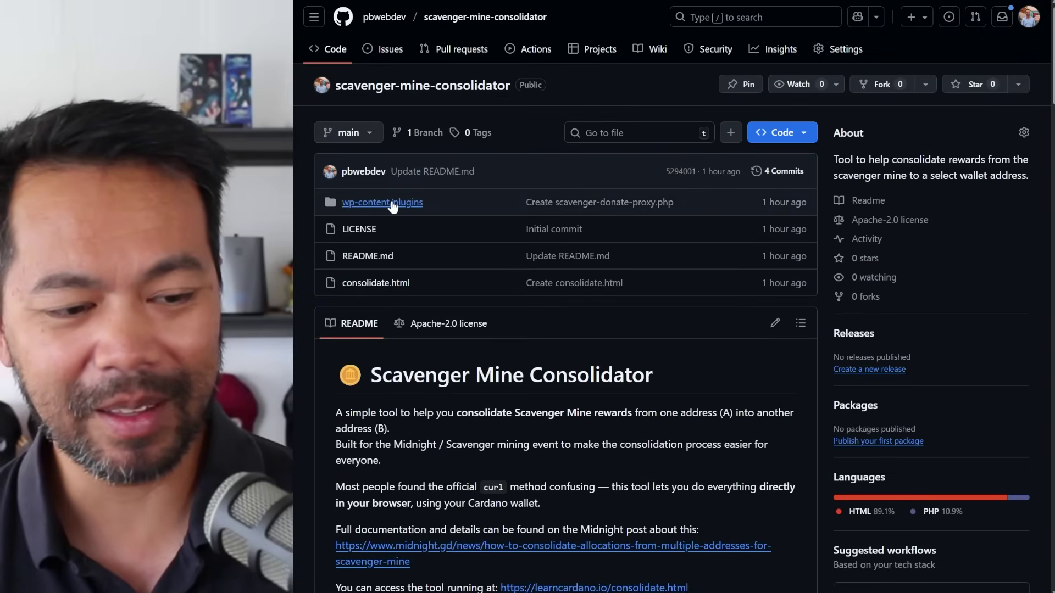
- View the scavenger-donate-proxy.php source in wp-content/plugins
left_click(392, 204)
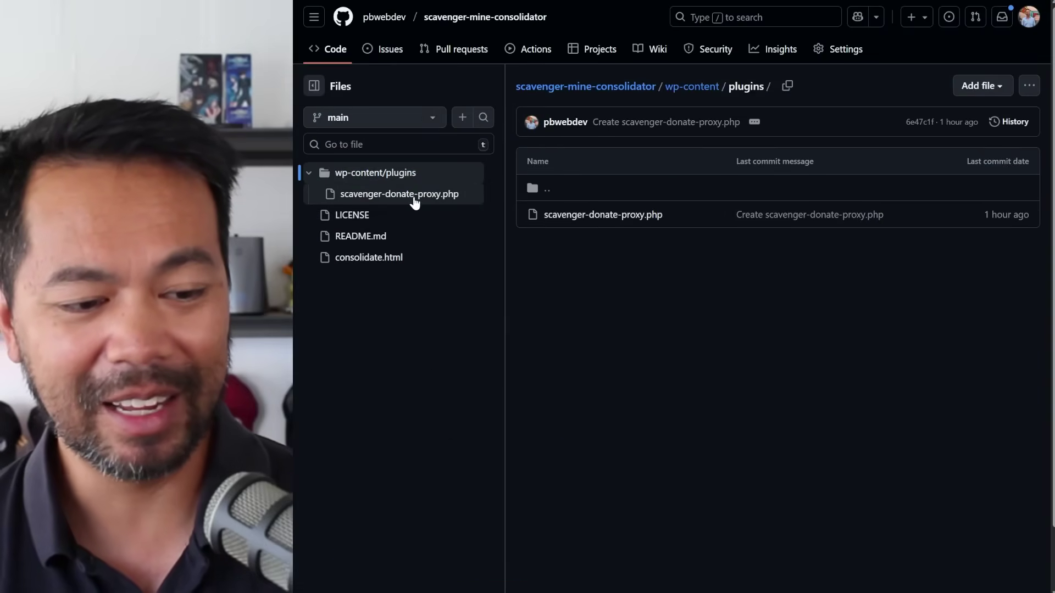
left_click(414, 199)
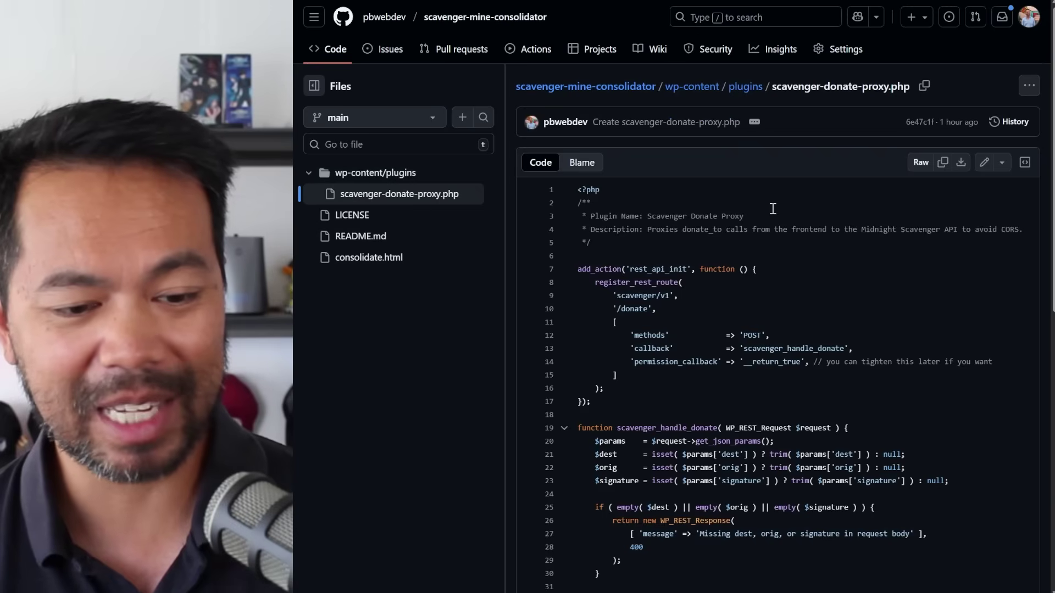
scroll(772, 209, "down", 3)
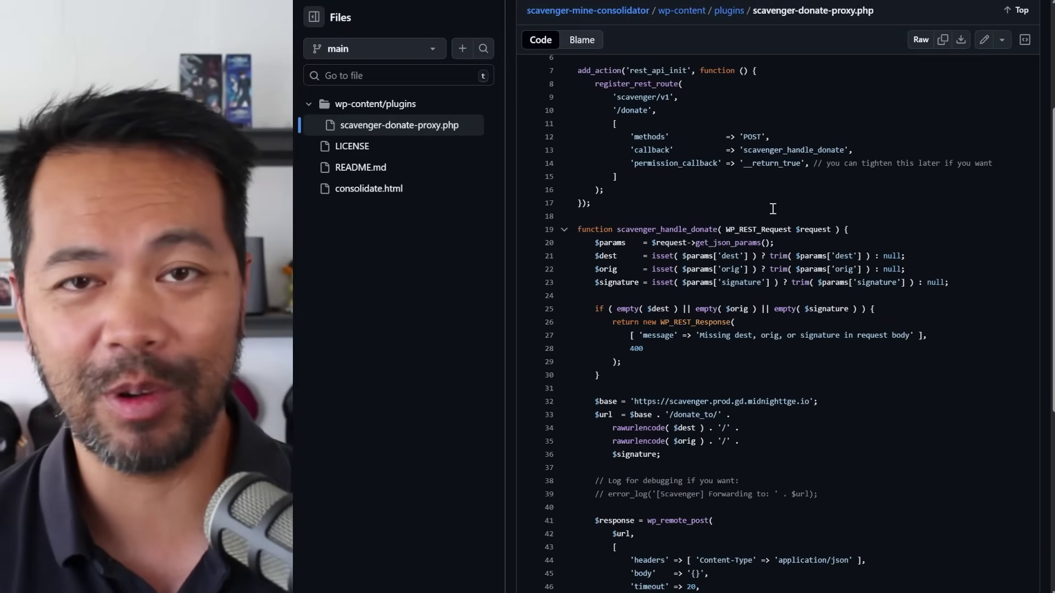
- Open README.md and read down to the WordPress, PHP, Node.js and Cloudflare Worker hosting options
left_click(402, 105)
left_click(431, 170)
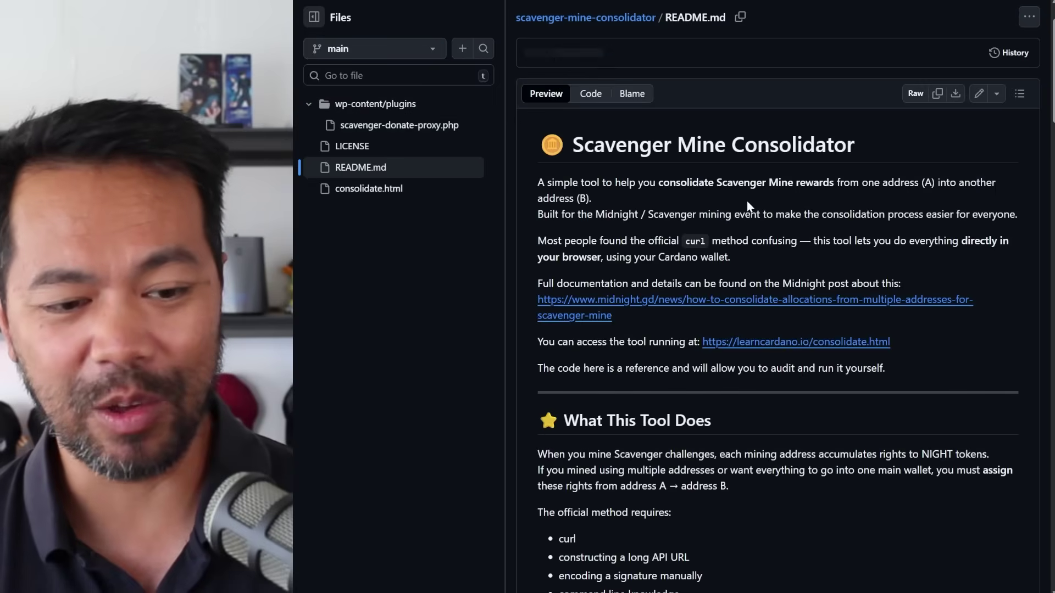
scroll(747, 206, "down", 10)
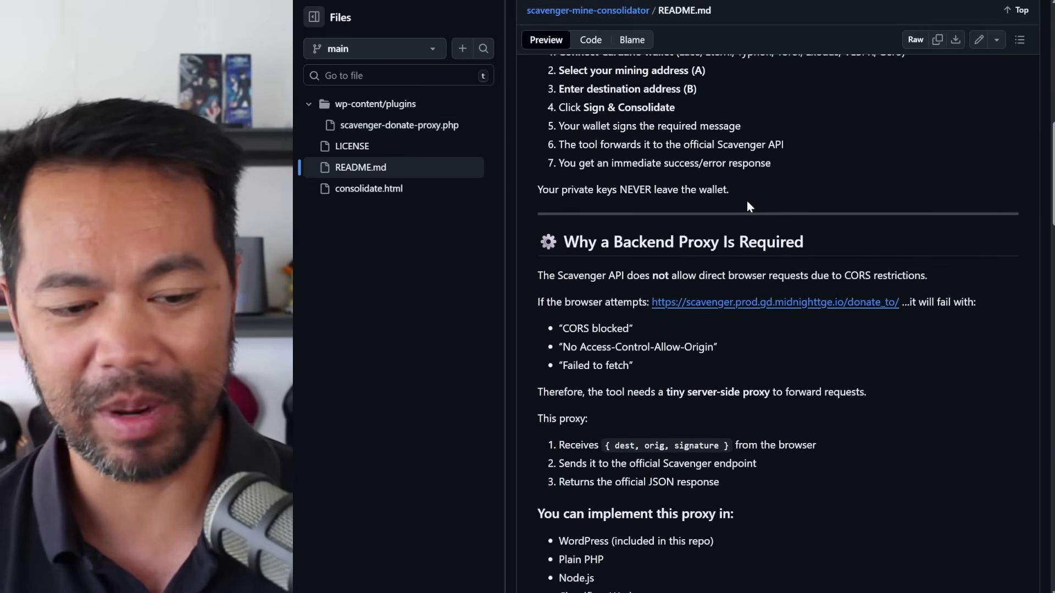
scroll(747, 203, "down", 5)
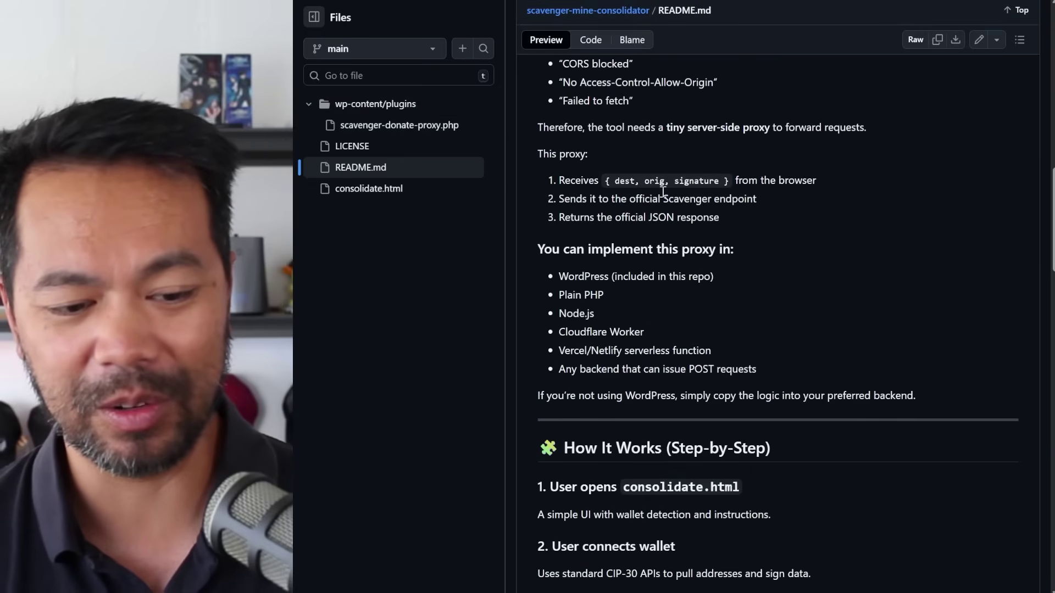
scroll(631, 209, "up", 2)
- Scroll a little further through the README, then back up
scroll(616, 203, "down", 2)
scroll(605, 200, "down", 1)
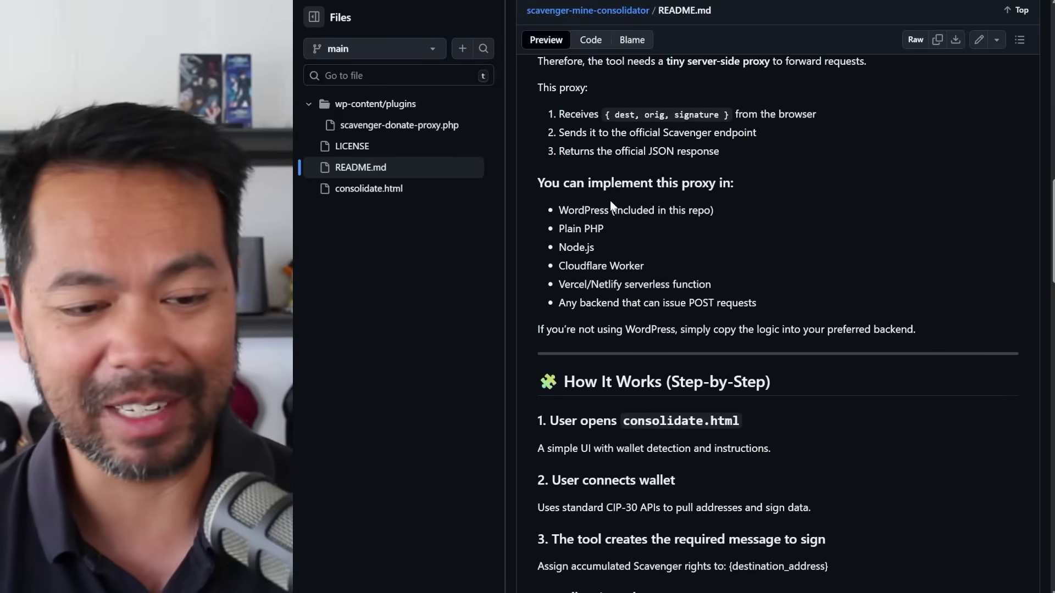
scroll(629, 203, "up", 15)
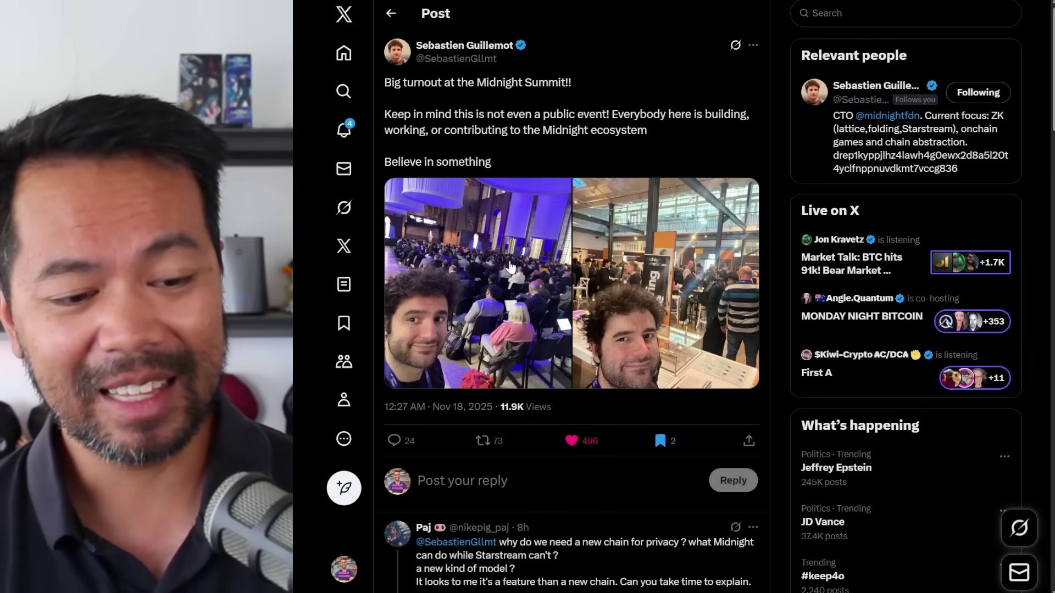
- View the left Midnight Summit photo full screen and advance to the next photo
left_click(509, 262)
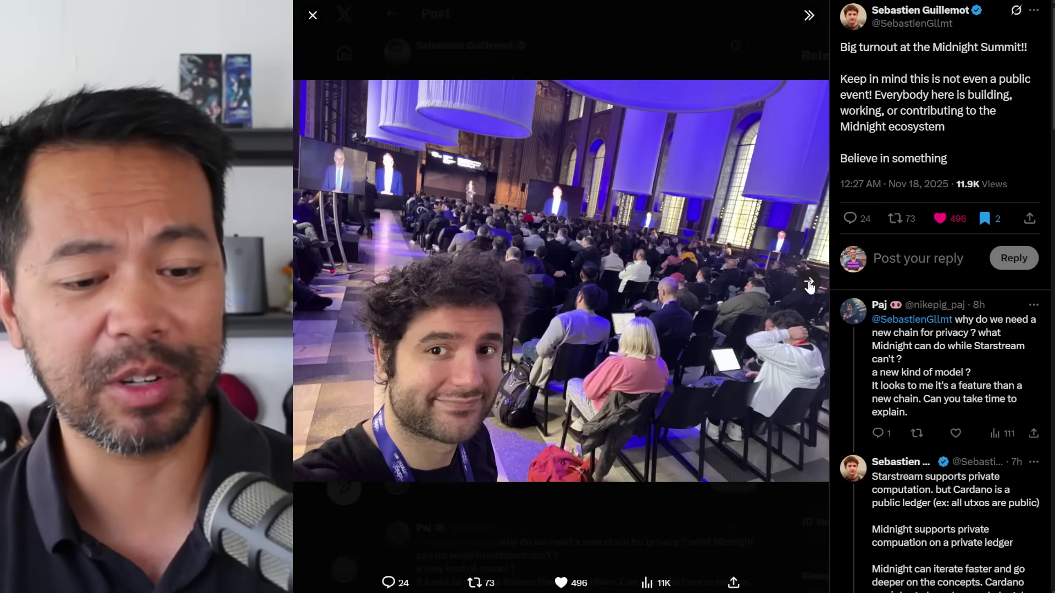
left_click(809, 284)
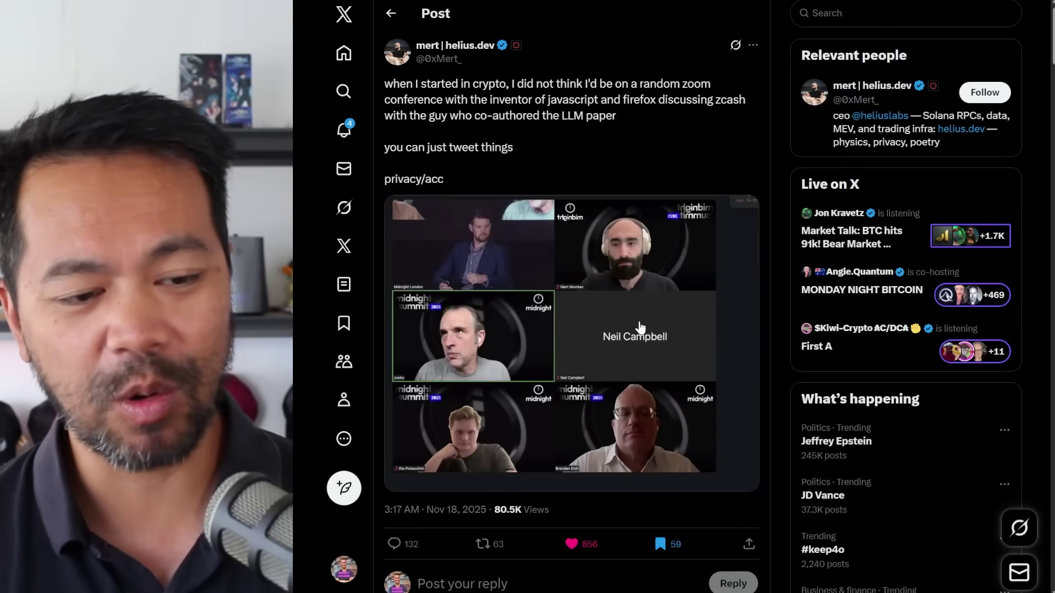
- View the Zoom video-call image full screen, then close the viewer
left_click(640, 325)
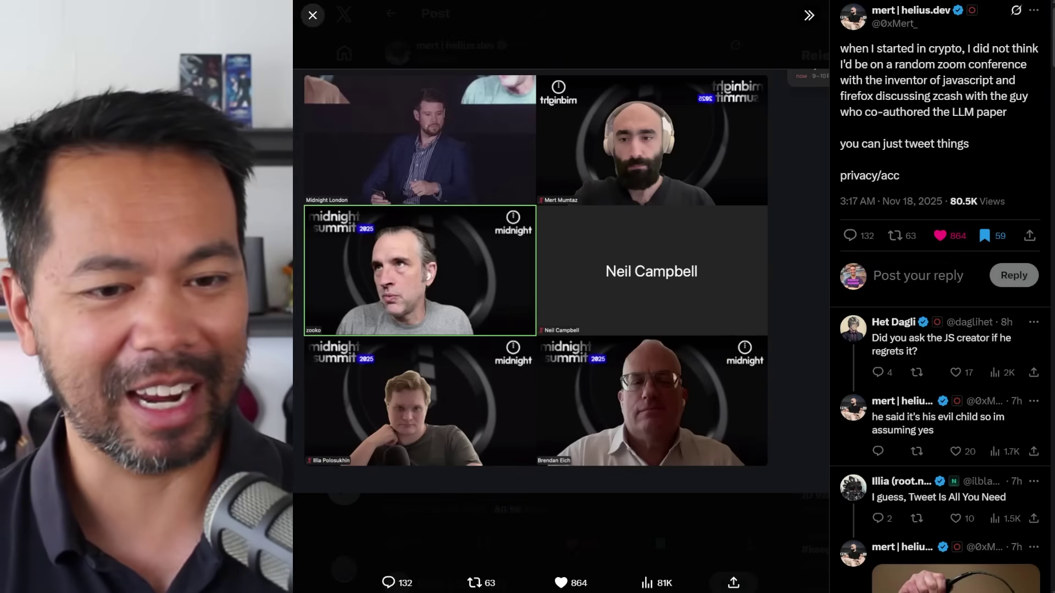
left_click(313, 15)
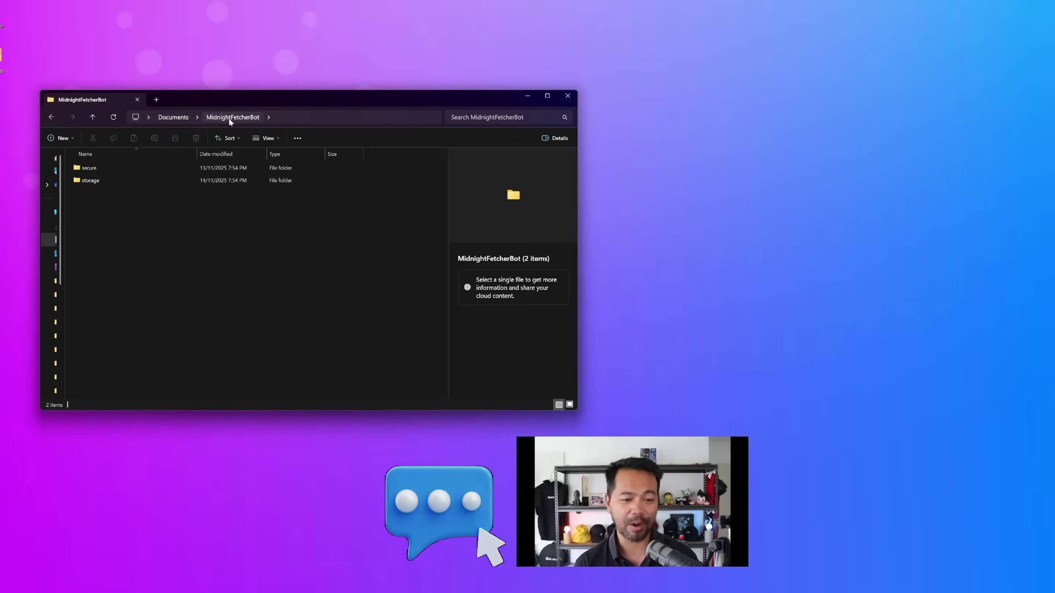
- Compress the MidnightFetcherBot storage folder into a storage.zip backup
left_click(98, 167)
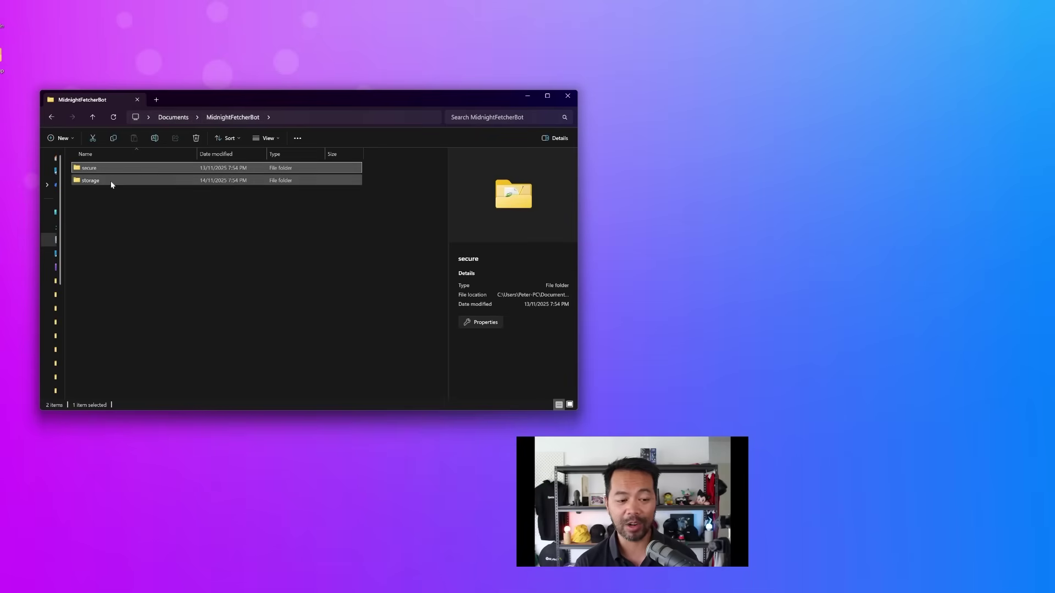
left_click(111, 182)
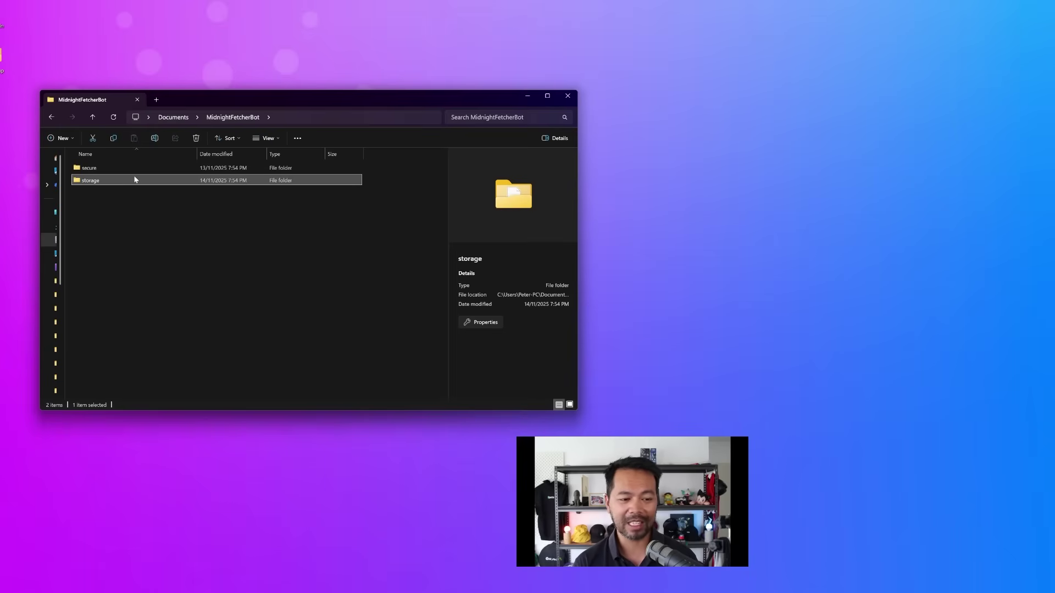
mouse_move(131, 179)
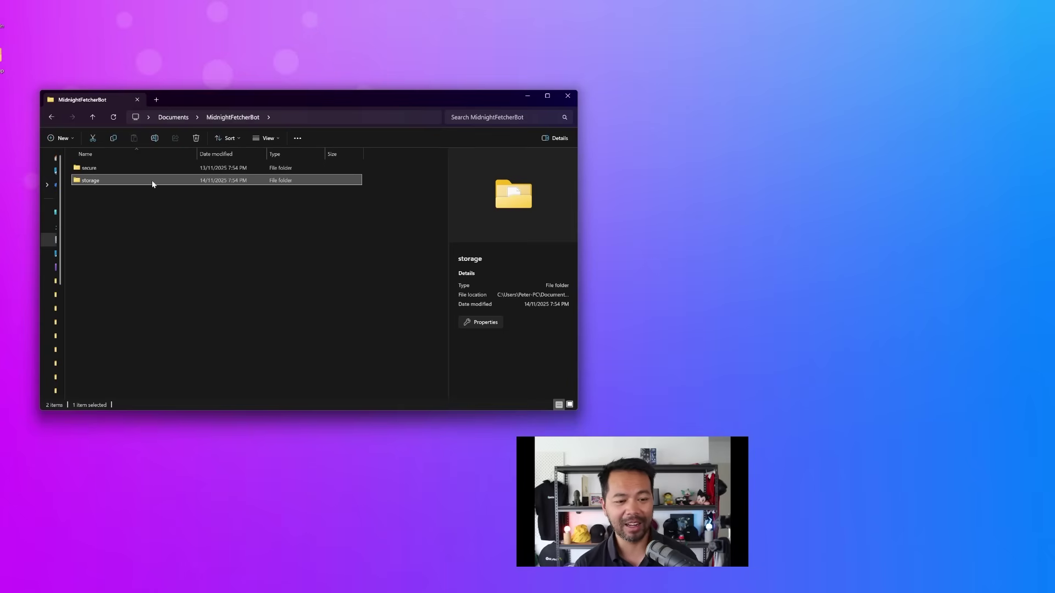
right_click(102, 182)
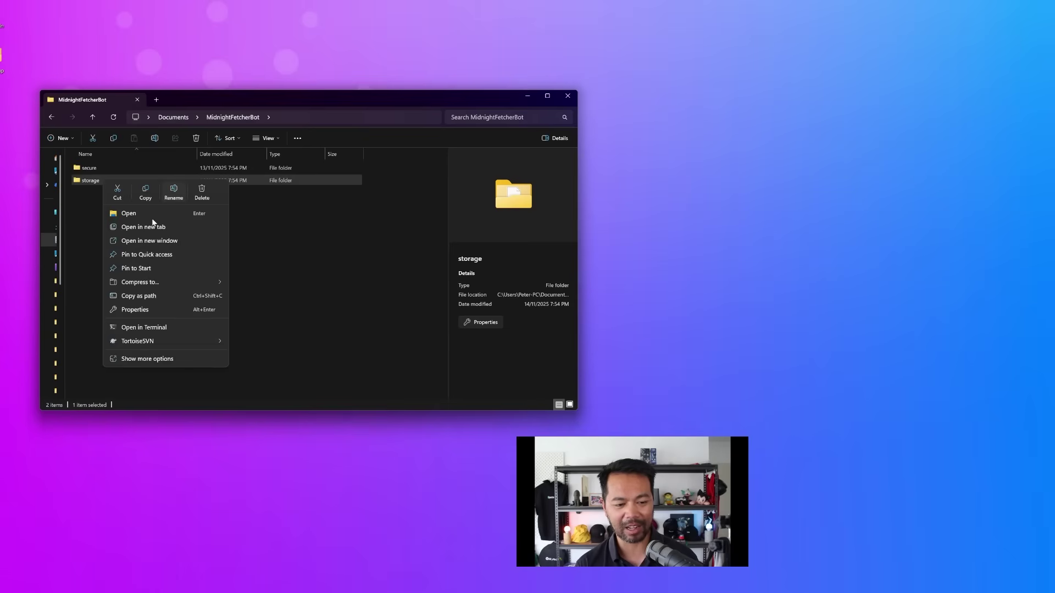
mouse_move(169, 281)
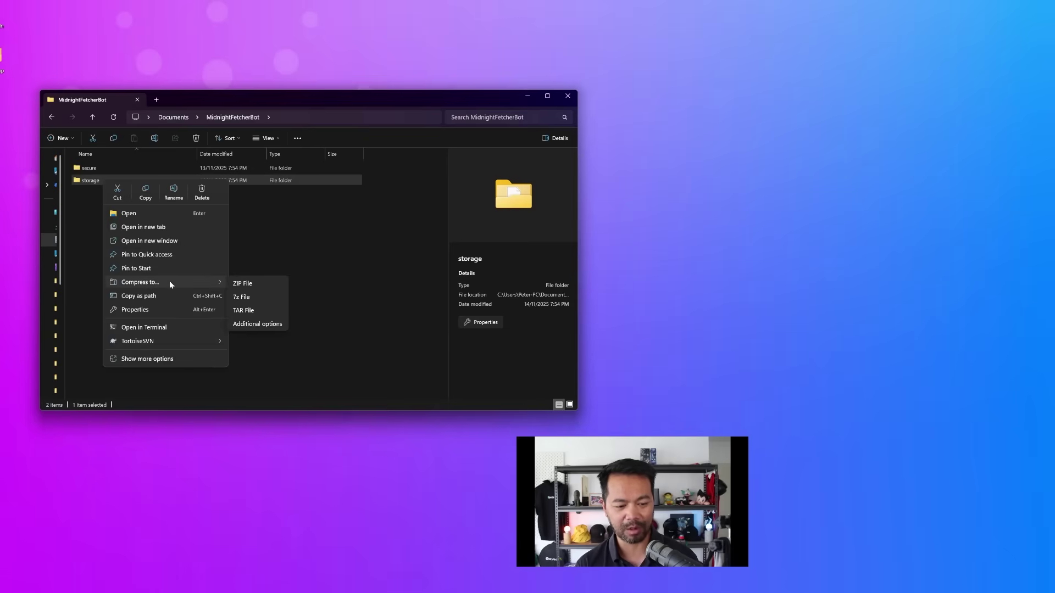
left_click(248, 289)
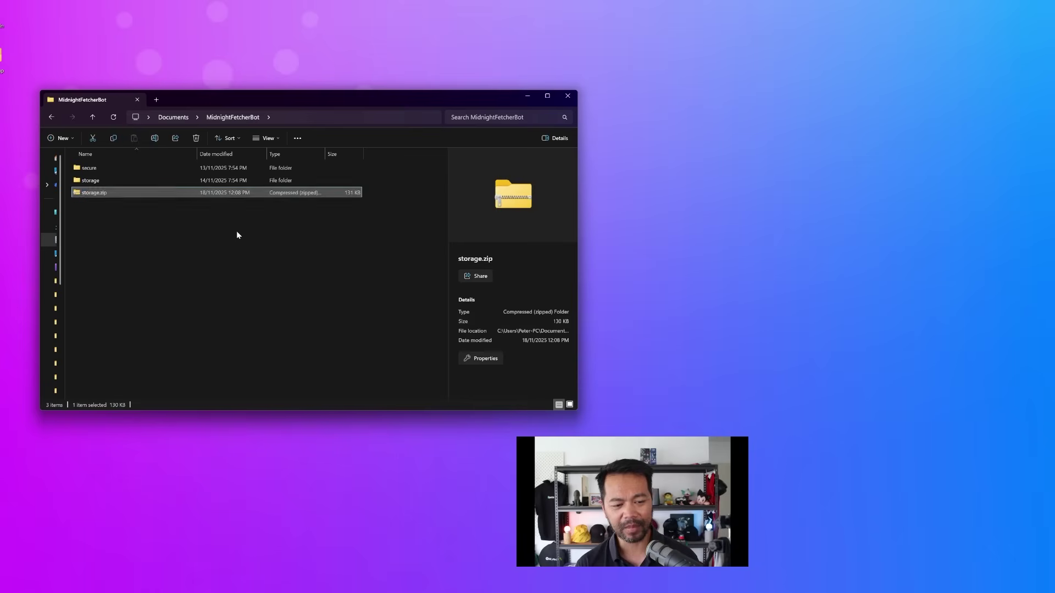
left_click(201, 210)
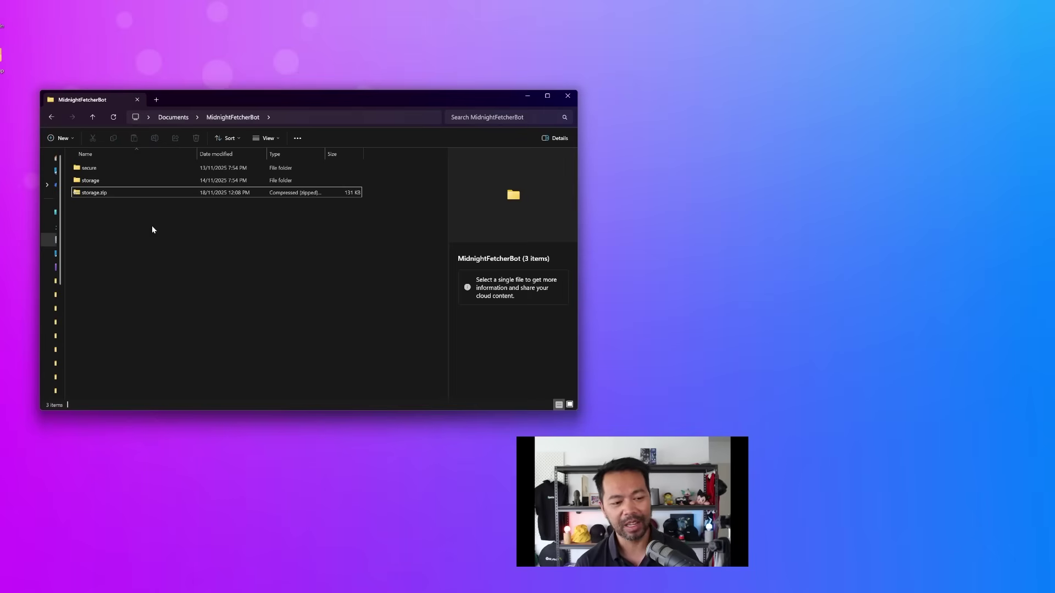
- Download the midnight_fetcher_bot_public repository as a ZIP to the Desktop
key("alt+Tab")
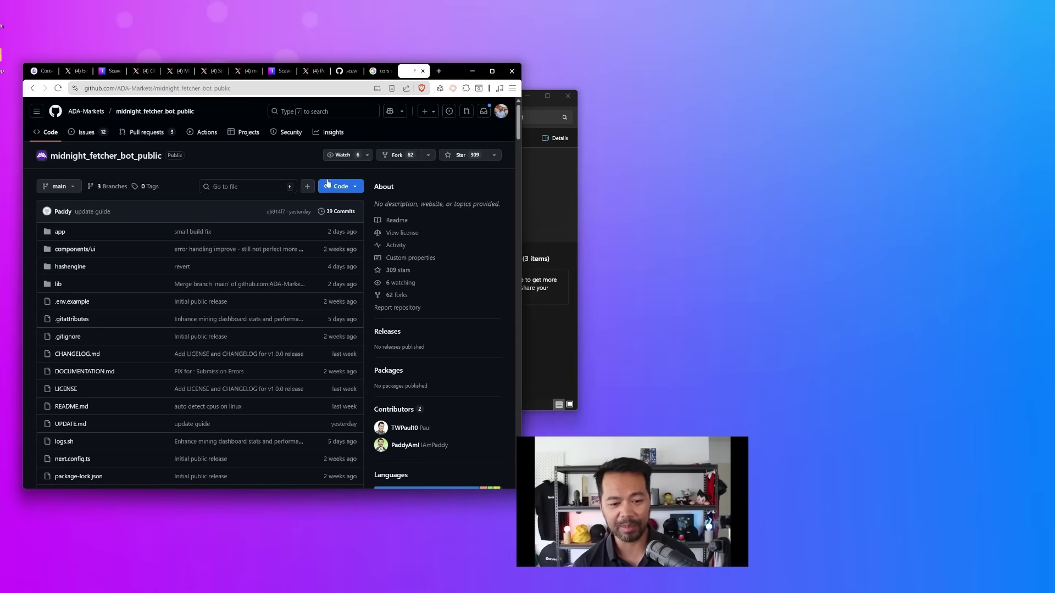
left_click(347, 188)
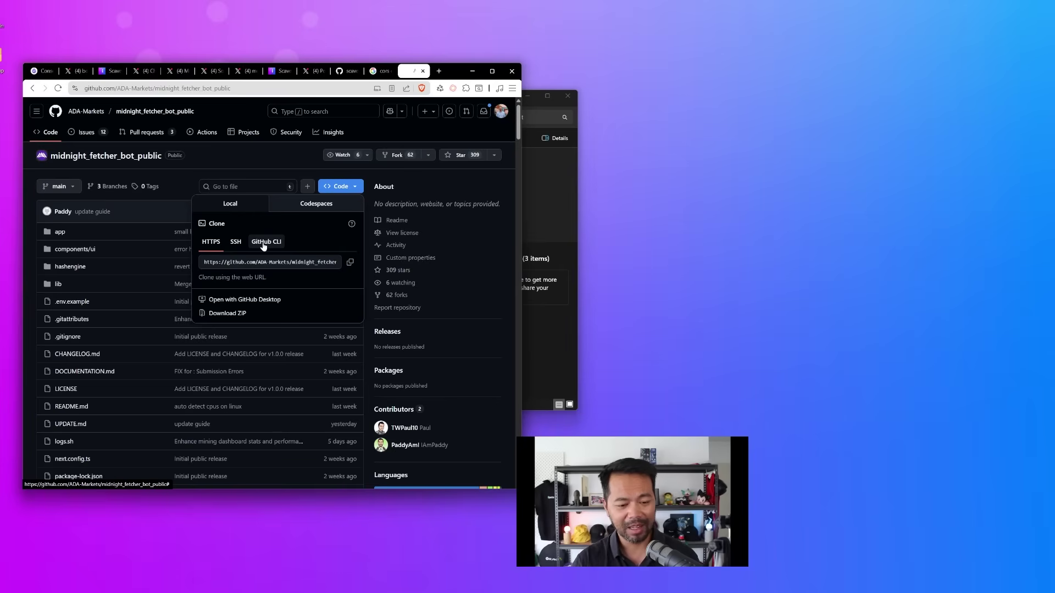
left_click(242, 314)
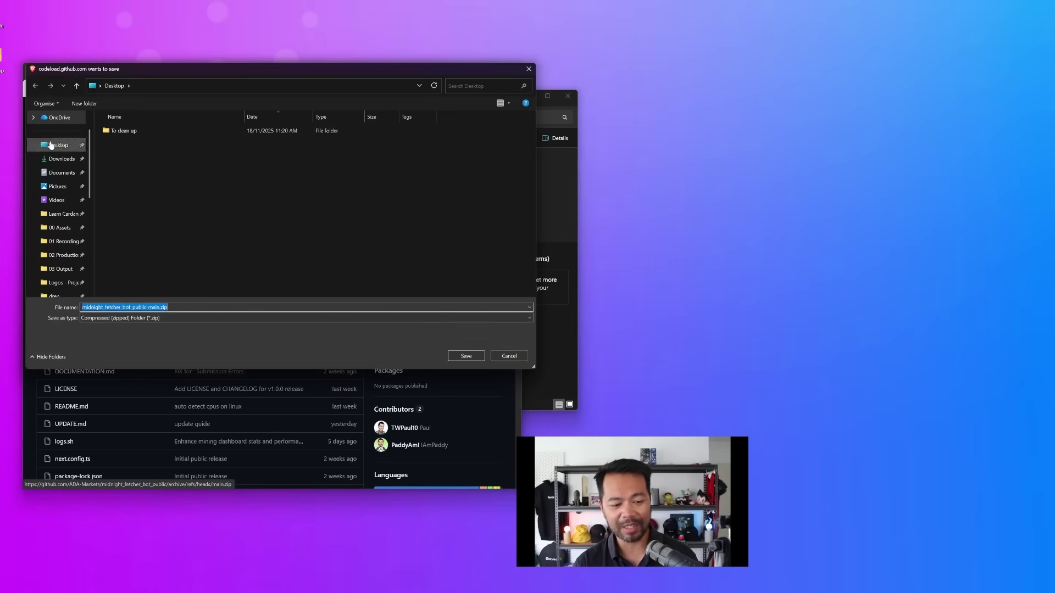
left_click(481, 357)
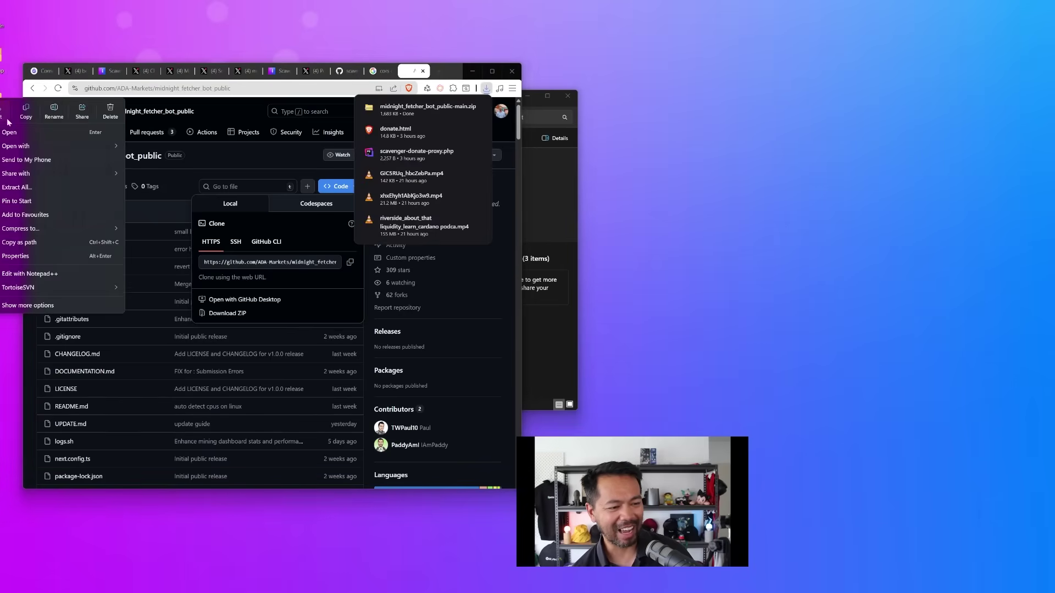
- Extract the downloaded ZIP into a midnight_fetcher_bot_public-main folder on the Desktop
left_click(24, 187)
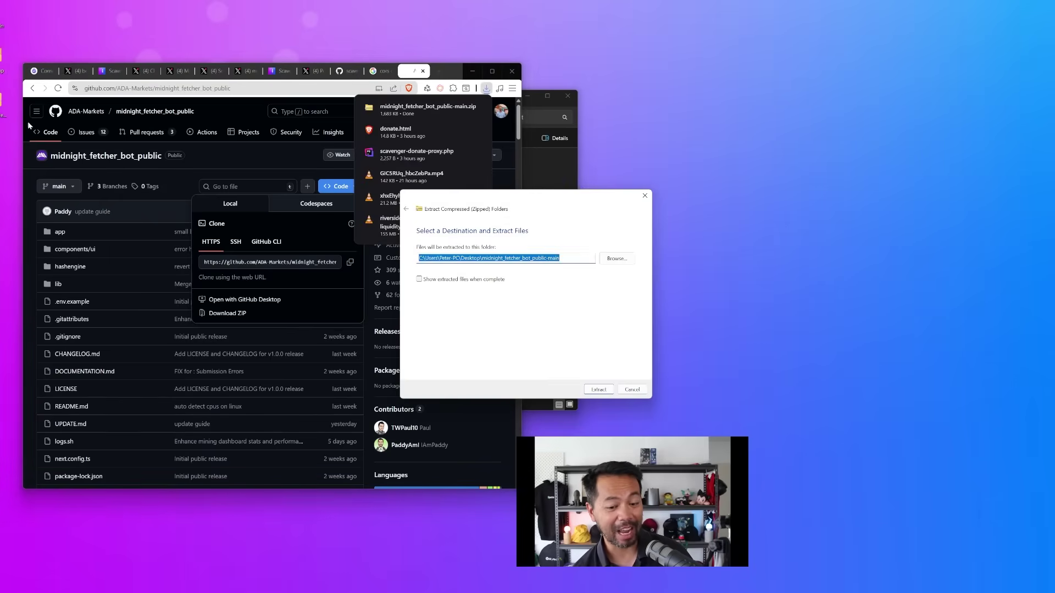
left_click(589, 388)
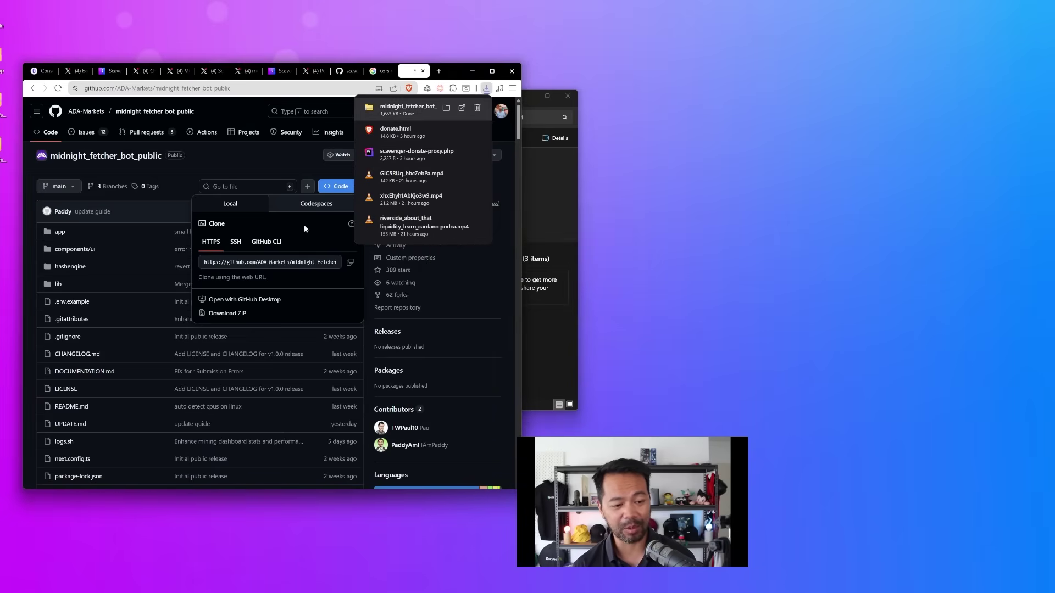
left_click(274, 158)
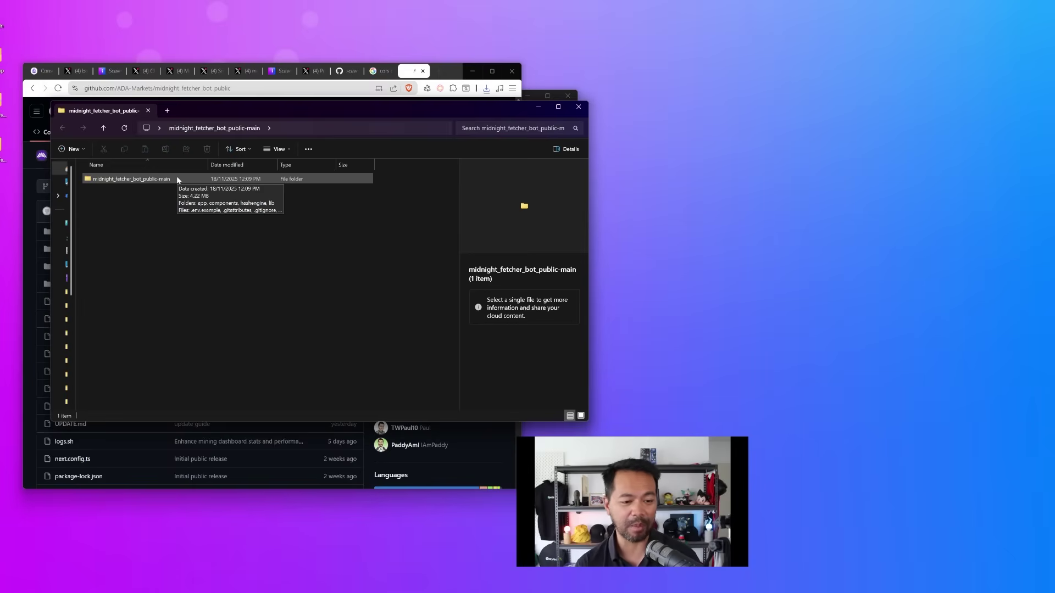
- Open midnight_fetcher_bot_public-main, select setup.cmd, and place its window beside MidnightFetcherBot
double_click(177, 179)
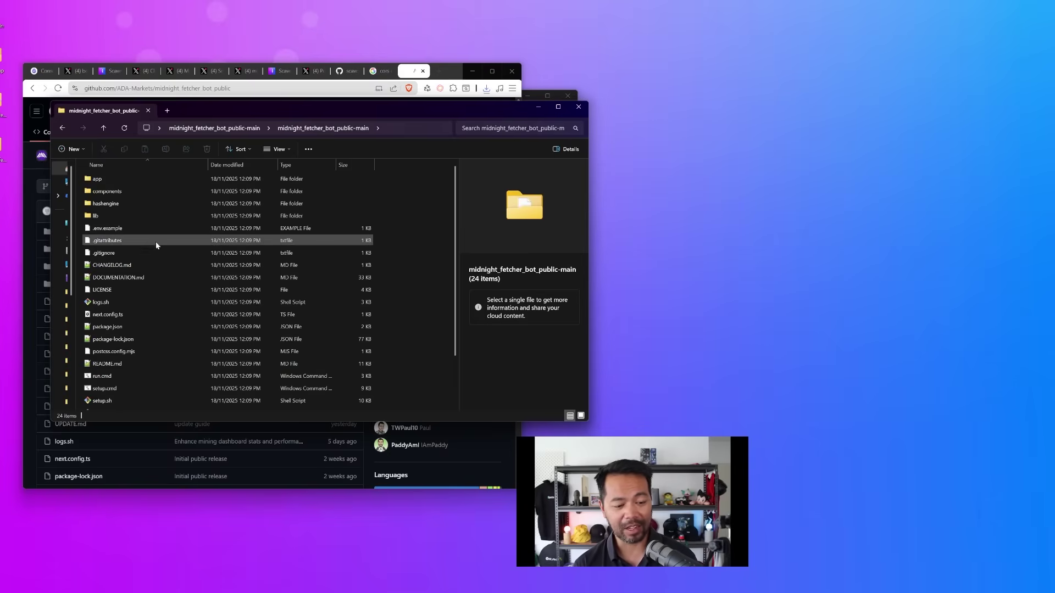
scroll(141, 305, "down", 2)
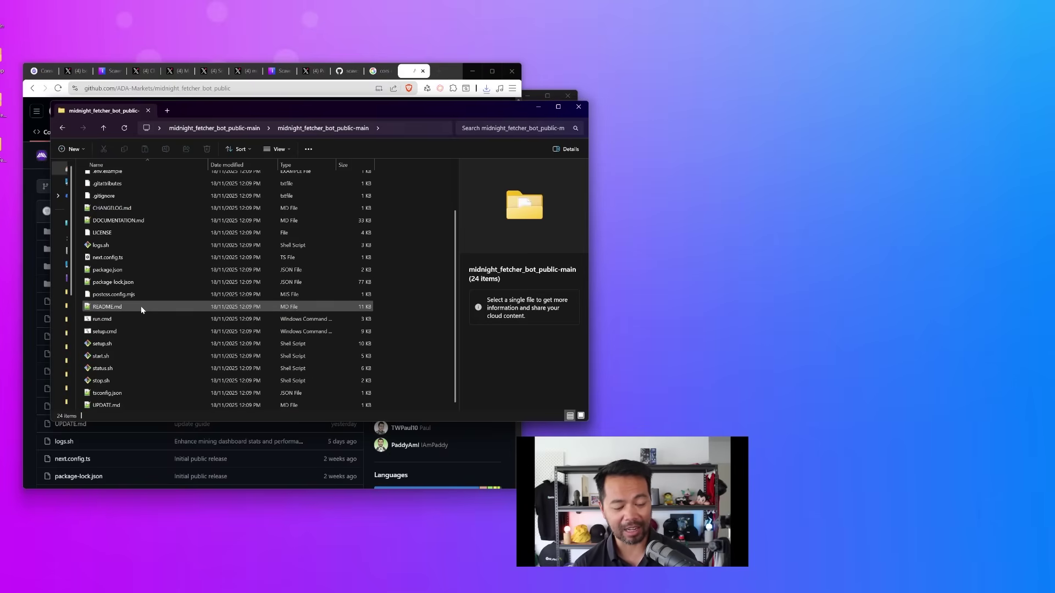
left_click(106, 333)
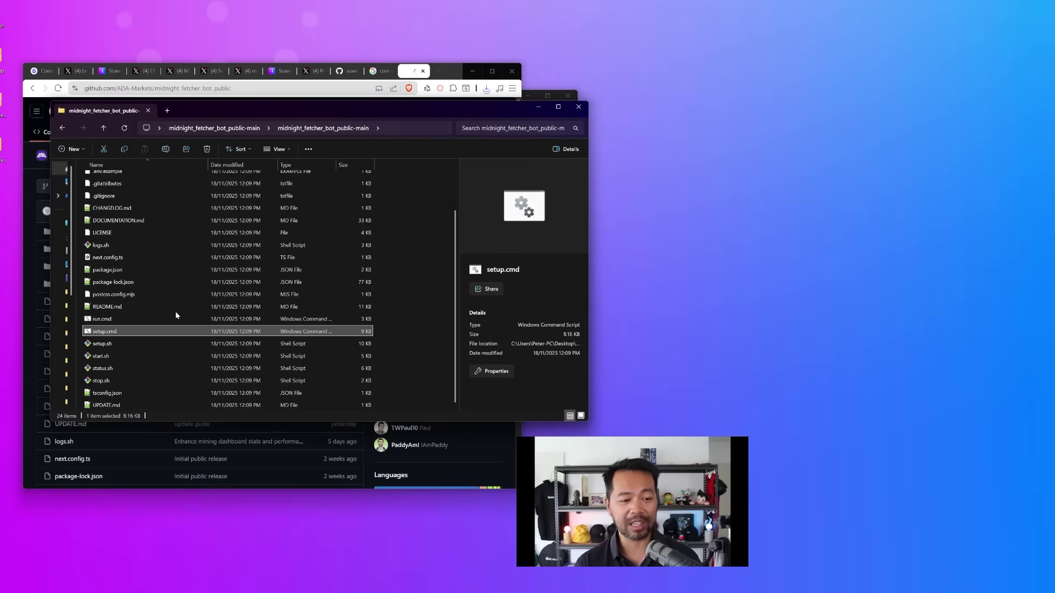
left_click_drag(166, 117, 465, 125)
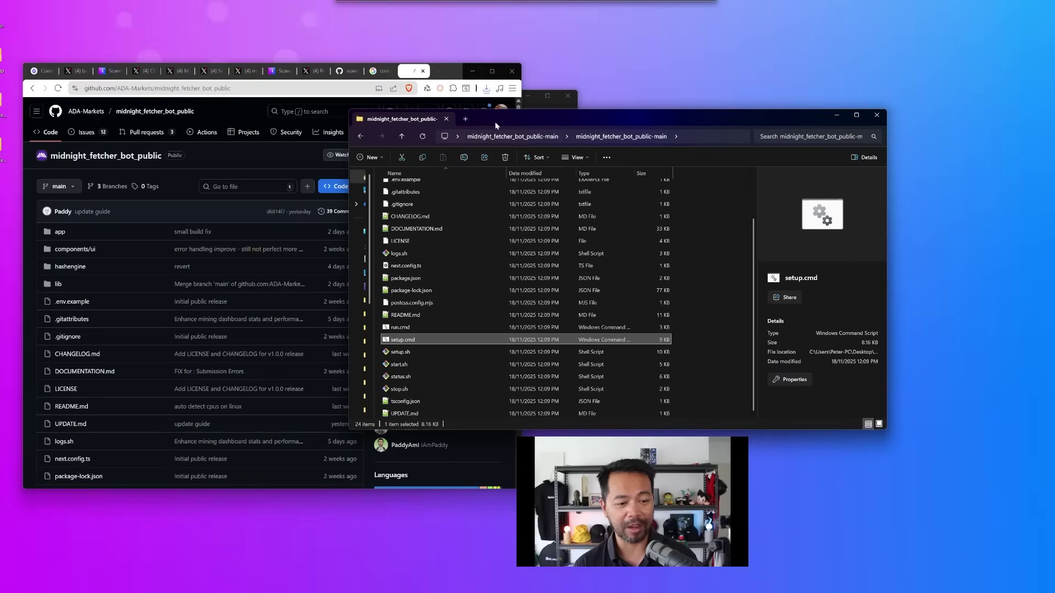
left_click(538, 103)
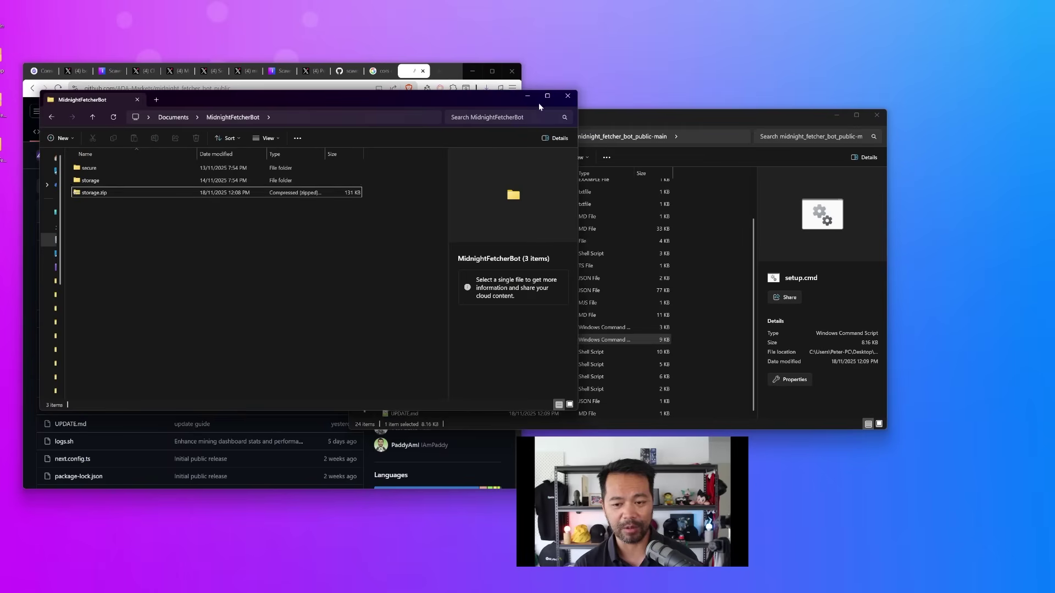
left_click(741, 116)
left_click(137, 199)
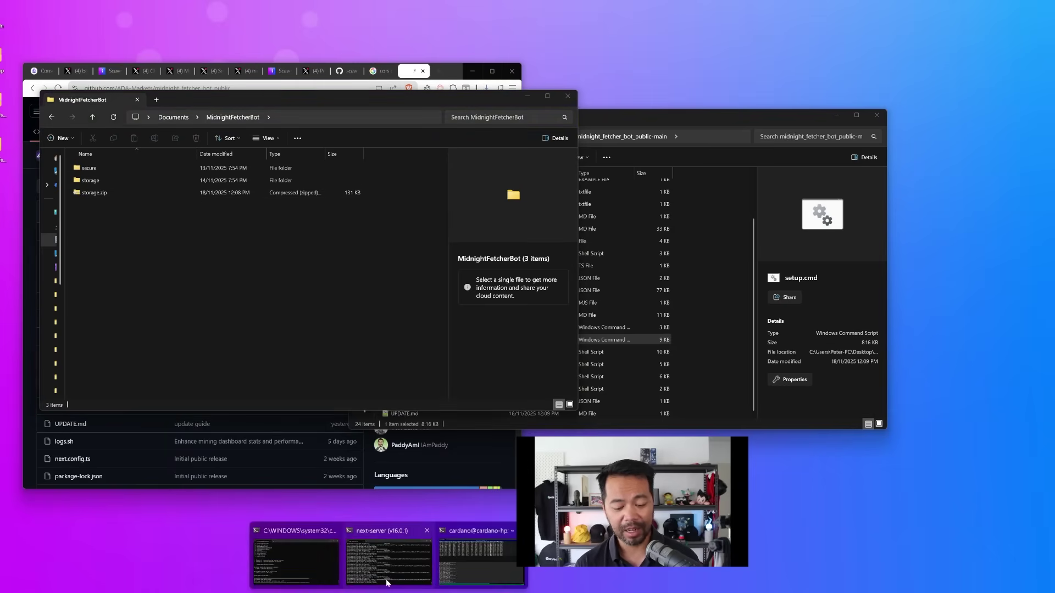
left_click(386, 581)
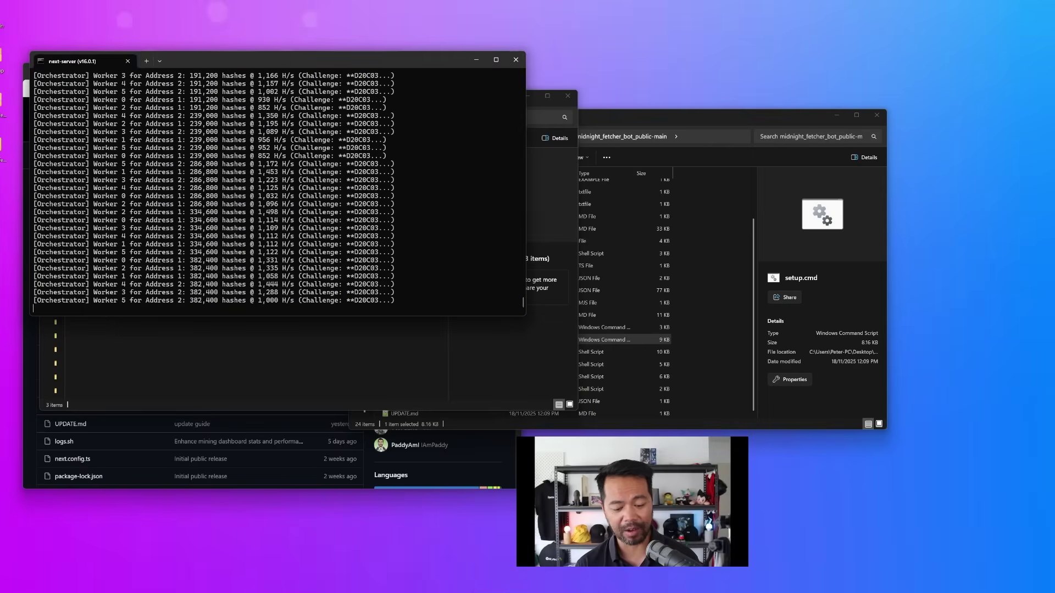
mouse_move(379, 582)
left_click(312, 556)
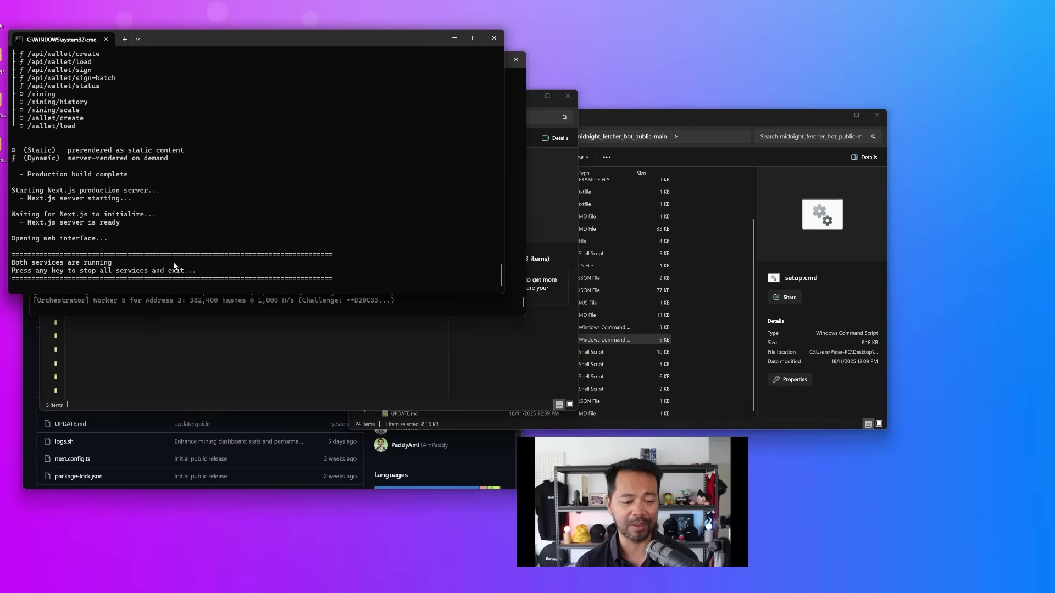
left_click(519, 172)
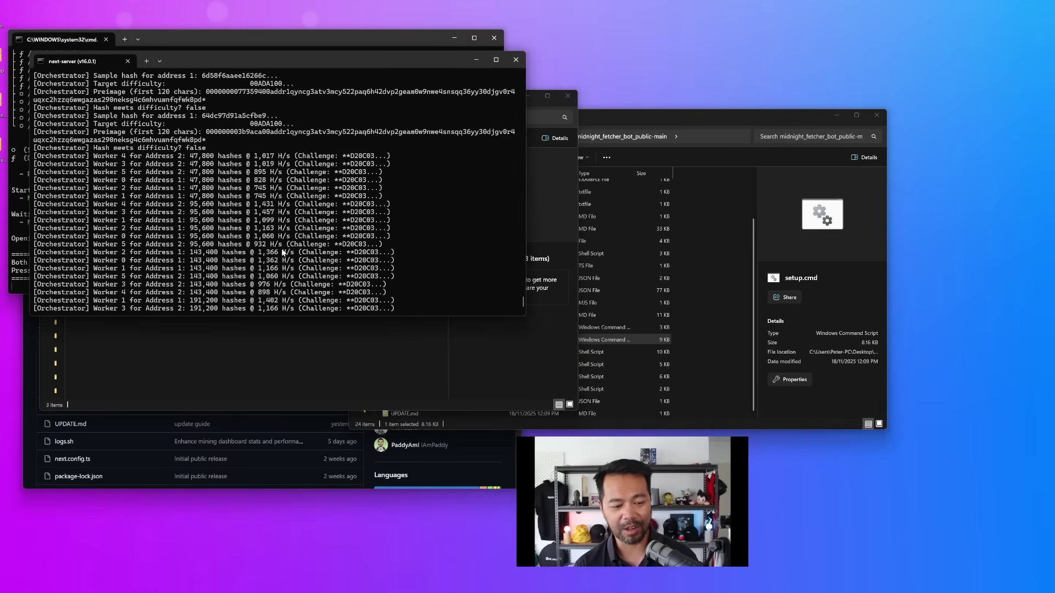
left_click(475, 60)
left_click(453, 37)
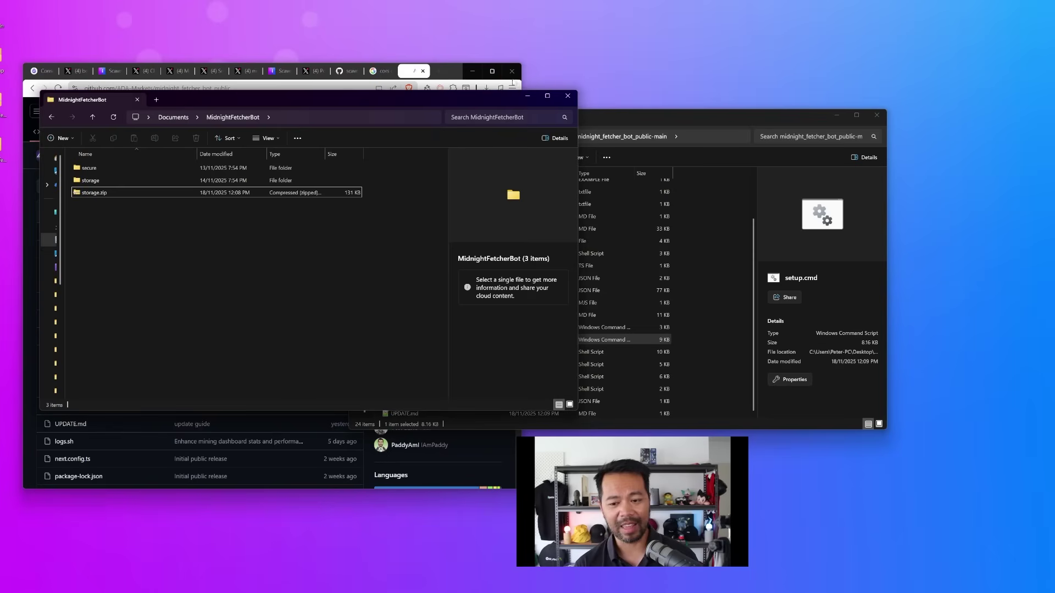
- Bring the midnight_fetcher_bot_public-main Explorer window to the front
left_click(624, 116)
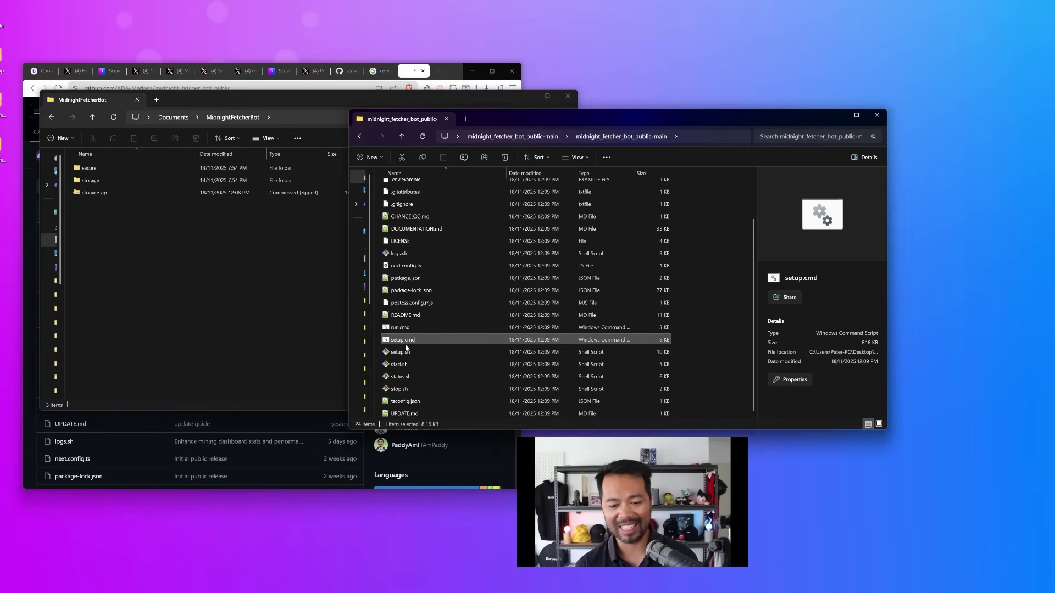